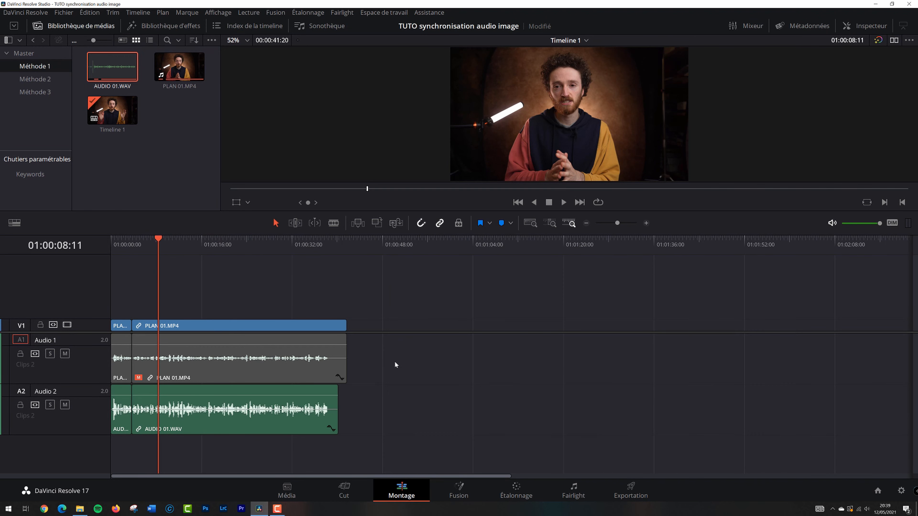
# Step: Open the Méthode 2 bin and create a new timeline in it with the default settings
pyautogui.scroll(1, 394, 361)
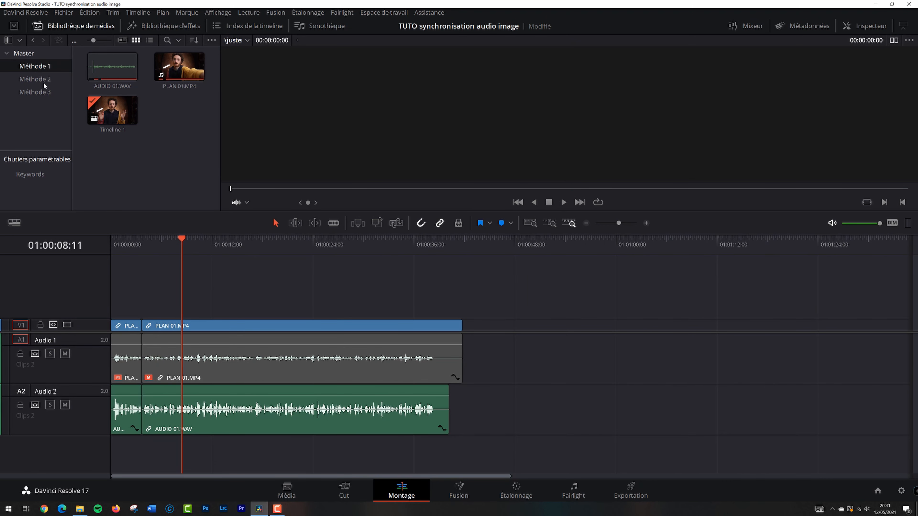
pyautogui.click(35, 79)
pyautogui.rightClick(154, 141)
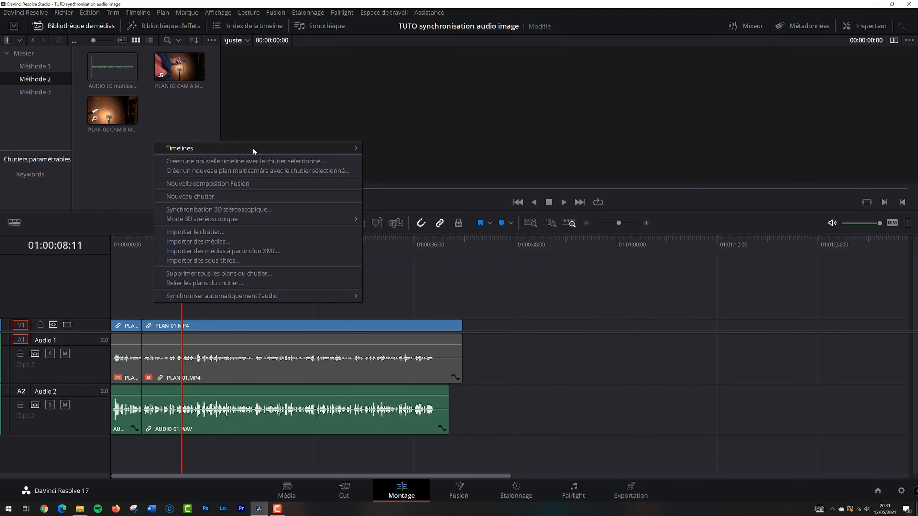
pyautogui.moveTo(252, 148)
pyautogui.click(477, 153)
pyautogui.press('Return')
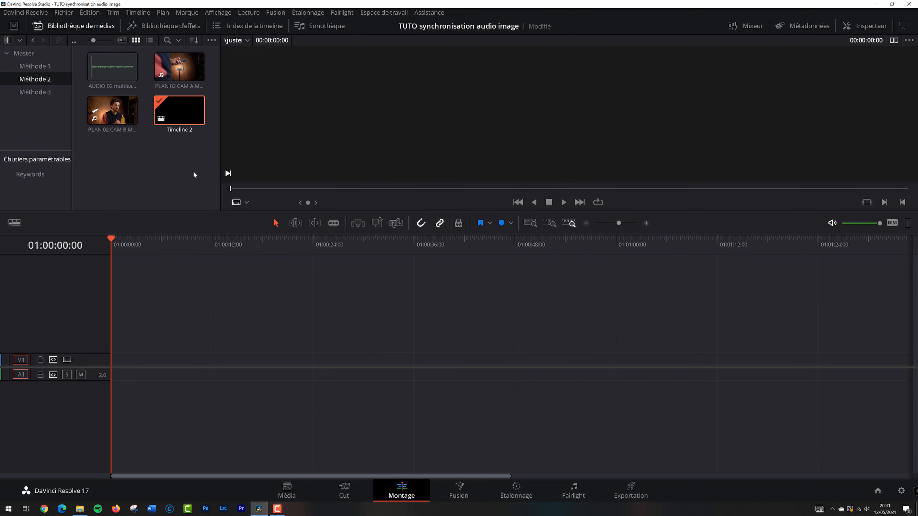
# Step: Place PLAN 02 CAM A.MP4 at the start of the new timeline on V1 and A1, and skim through the shot
pyautogui.click(180, 73)
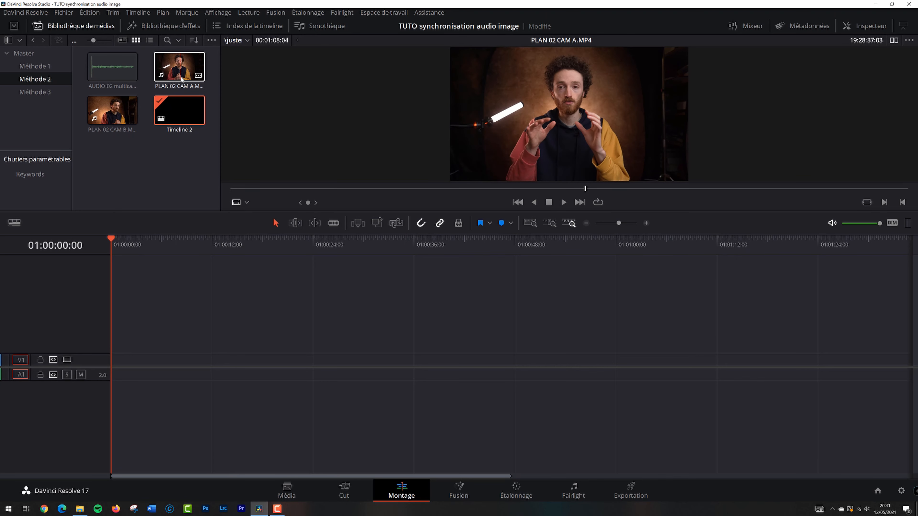
pyautogui.moveTo(176, 70); pyautogui.dragTo(115, 361)
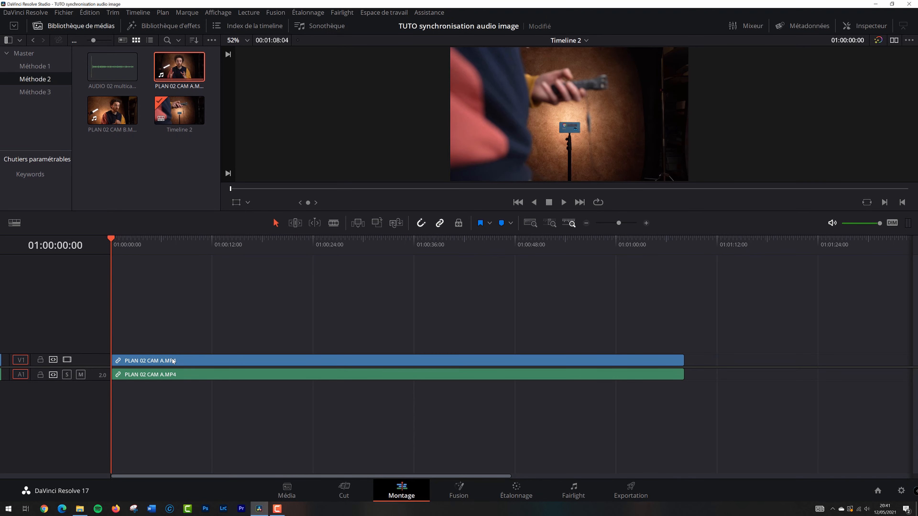
pyautogui.click(142, 243)
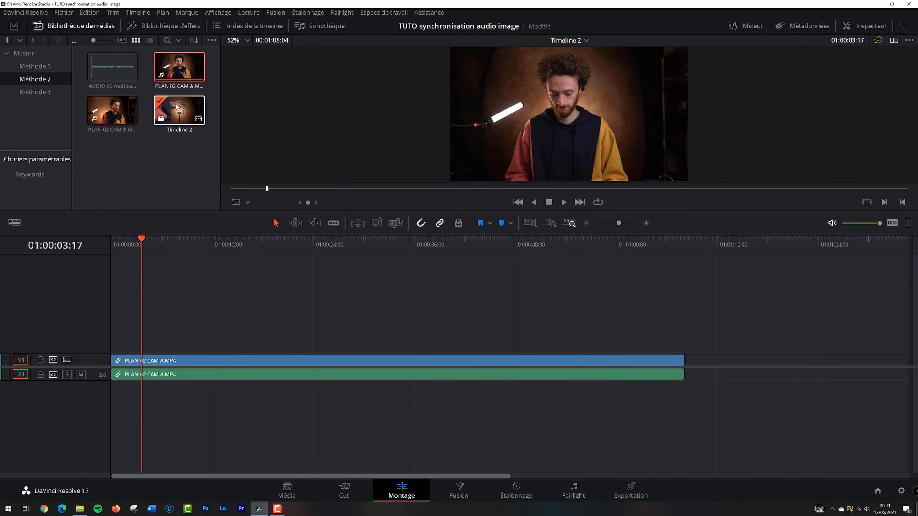
pyautogui.click(170, 240)
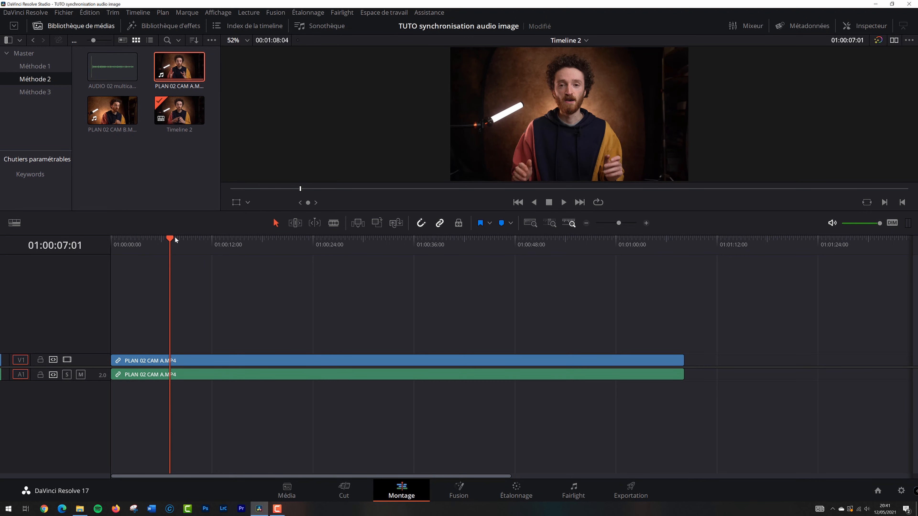
# Step: Stack PLAN 02 CAM B.MP4 on V2 and A2 and AUDIO 02 multicam.WAV on A3, both from the timeline's start
pyautogui.click(100, 132)
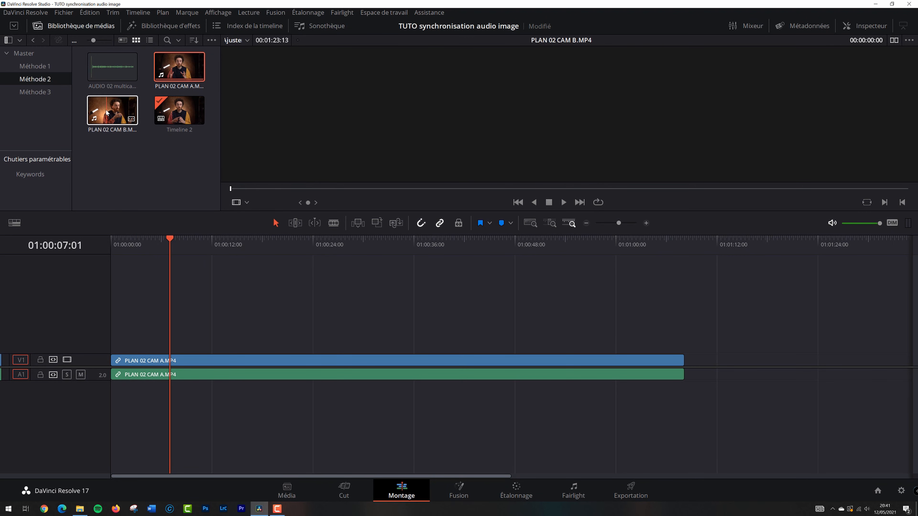
pyautogui.moveTo(103, 121); pyautogui.dragTo(116, 343)
pyautogui.moveTo(112, 67); pyautogui.dragTo(115, 400)
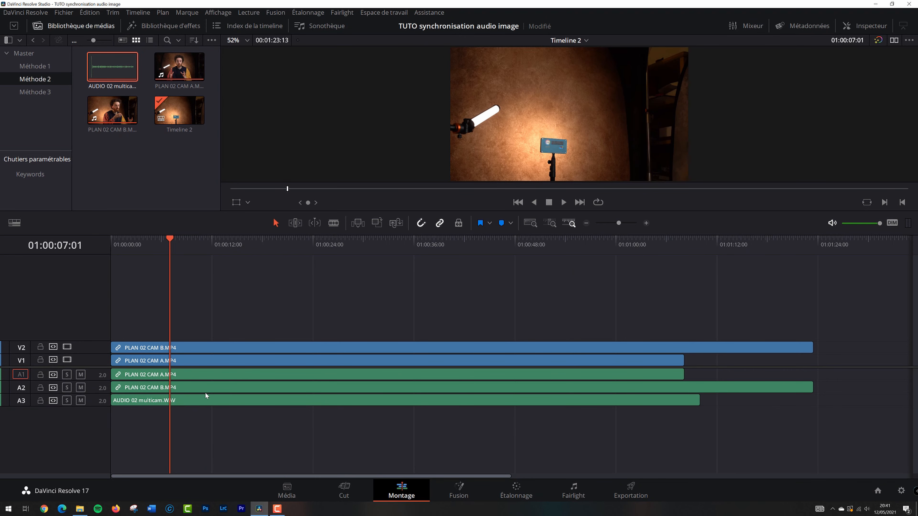
# Step: Enlarge the three audio tracks to show their waveforms and fit all the clips in the timeline view
pyautogui.moveTo(80, 367); pyautogui.dragTo(100, 312)
pyautogui.hotkey('ctrl', '=')
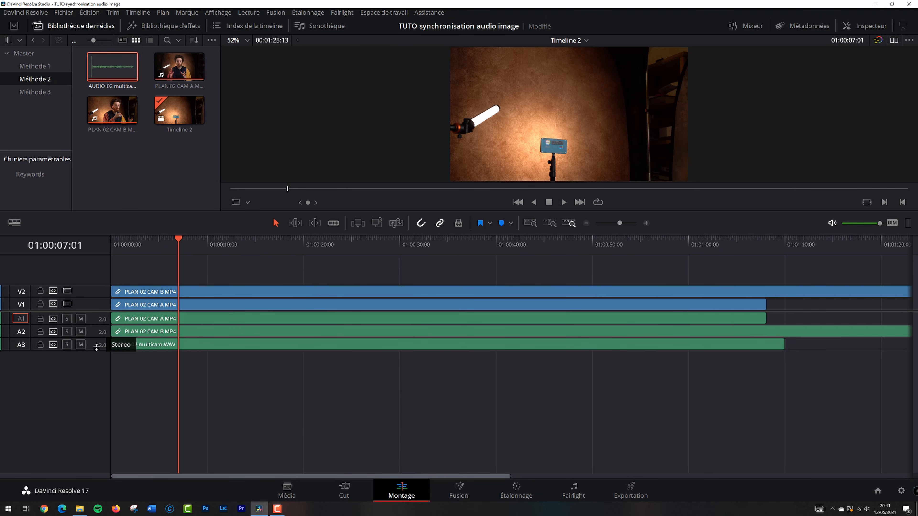
pyautogui.moveTo(97, 347); pyautogui.dragTo(85, 382)
pyautogui.scroll(-1, 86, 382)
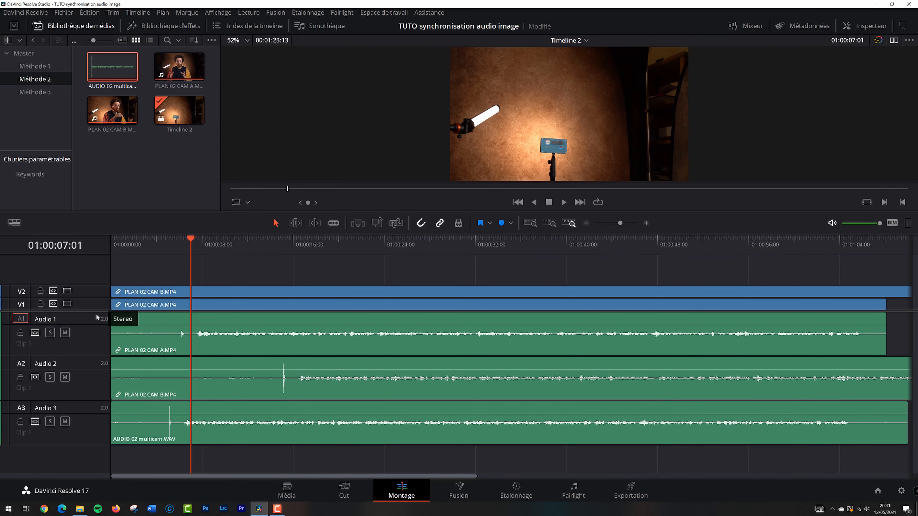
pyautogui.moveTo(98, 312); pyautogui.dragTo(100, 304)
pyautogui.scroll(1, 81, 378)
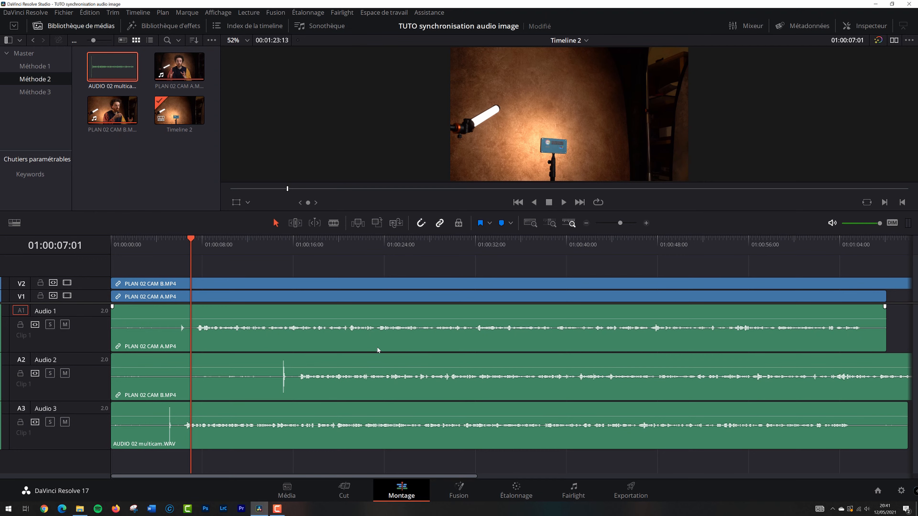
pyautogui.scroll(-3, 373, 355)
pyautogui.scroll(2, 378, 356)
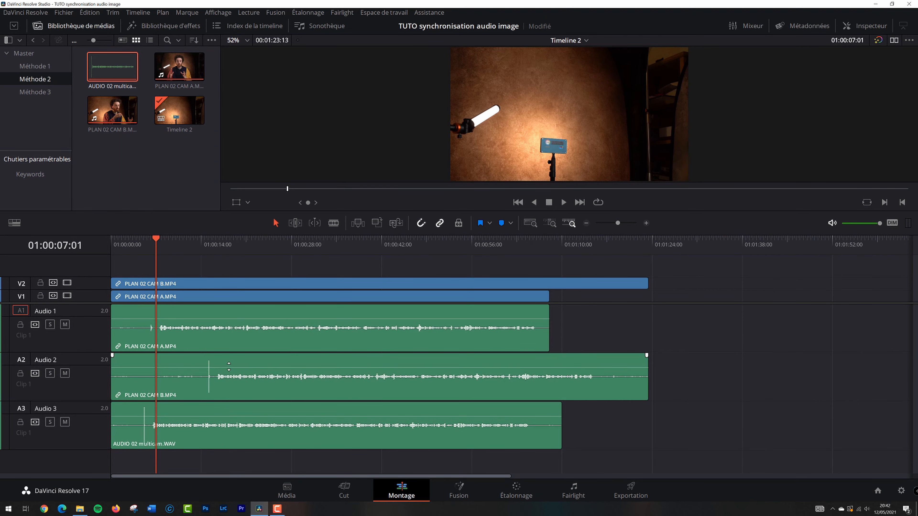
# Step: Select every clip in the timeline and align them automatically based on their waveforms
pyautogui.click(179, 300)
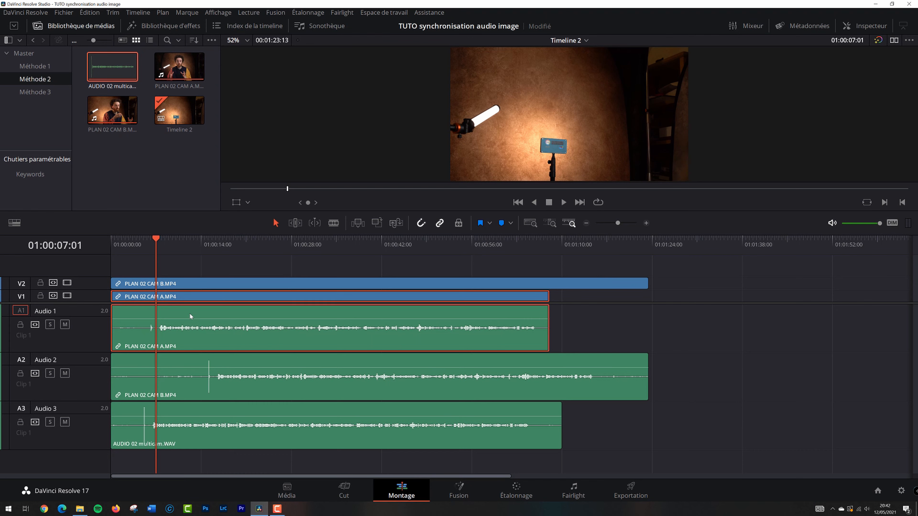
pyautogui.click(603, 331)
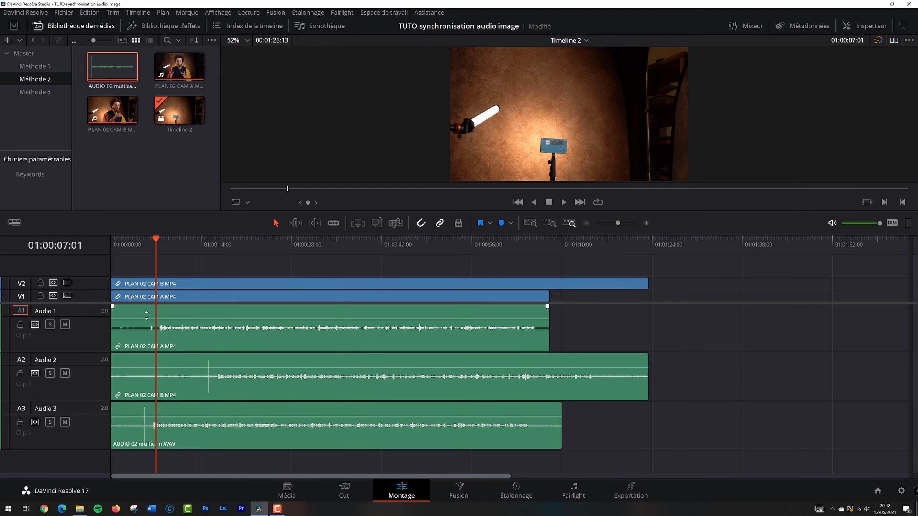
pyautogui.hotkey('ctrl', 'a')
pyautogui.rightClick(240, 318)
pyautogui.moveTo(342, 192)
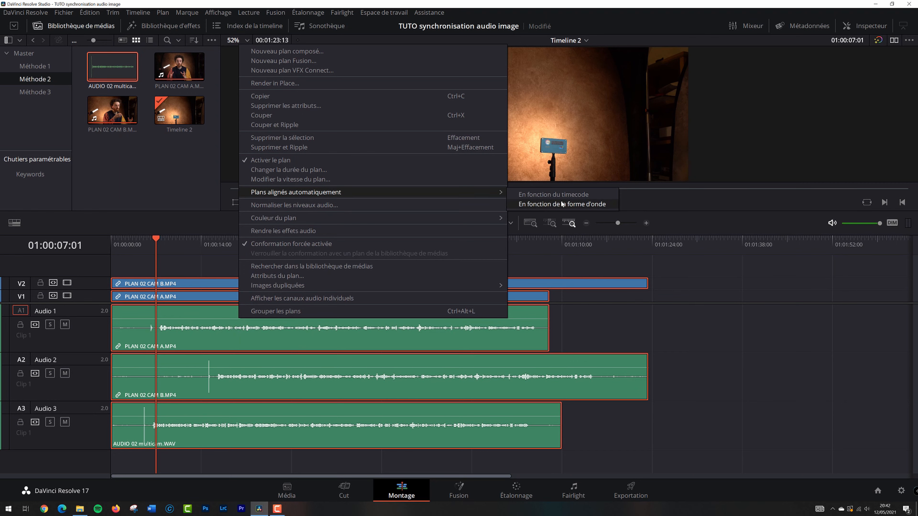
pyautogui.click(584, 205)
# Step: Play the timeline around the clap and the following speech to check the sync of both cameras and the separate audio
pyautogui.click(310, 257)
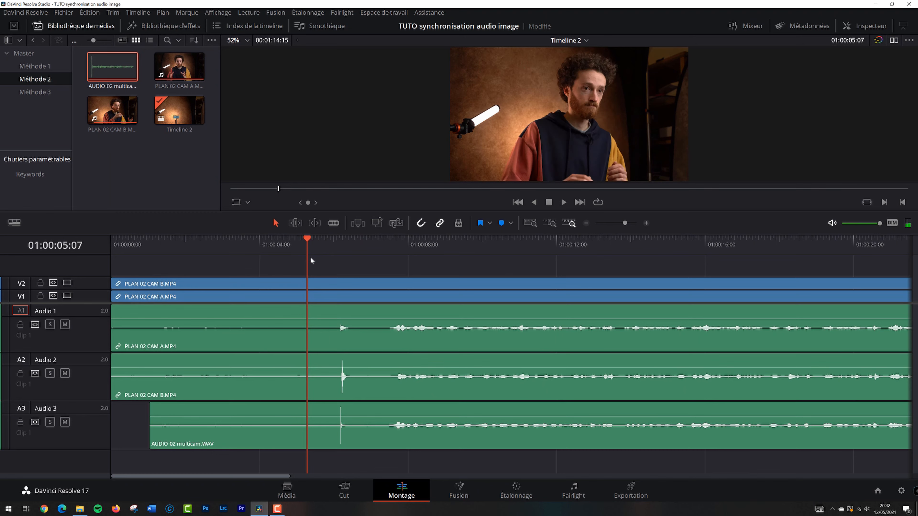
pyautogui.press('space')
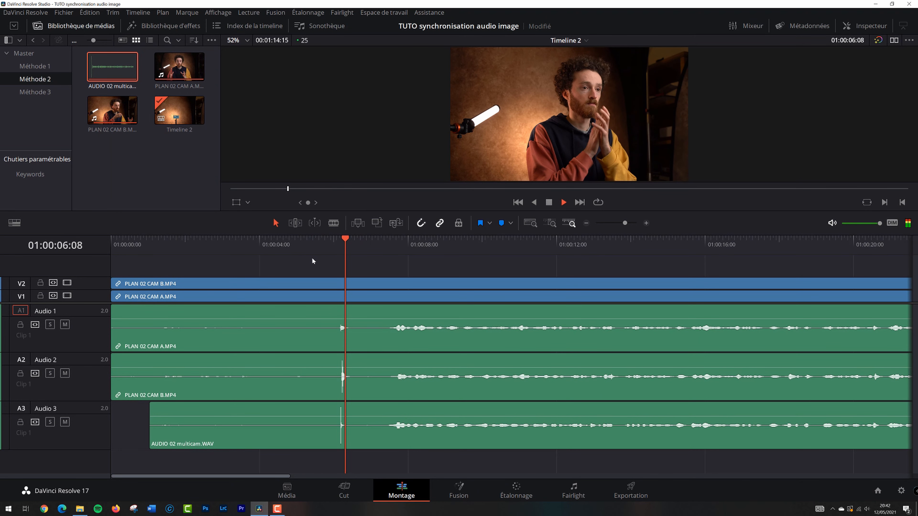
pyautogui.click(310, 256)
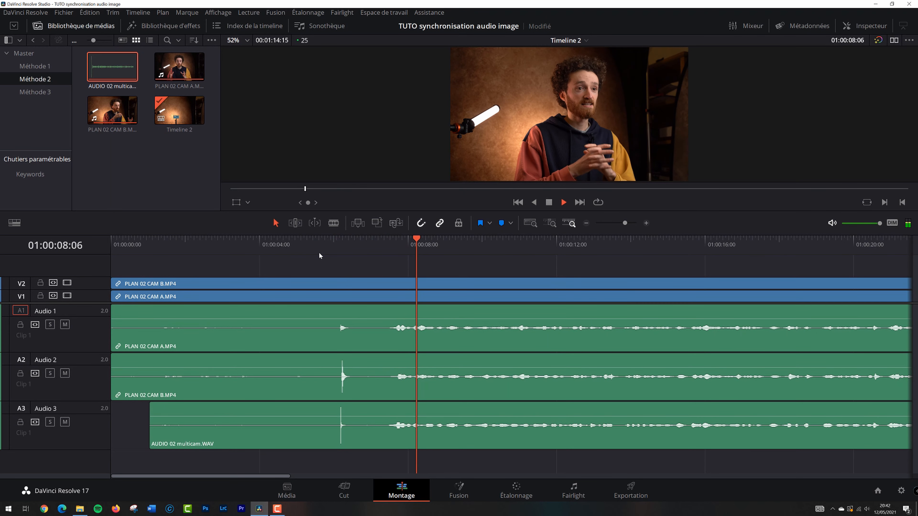
pyautogui.press('space')
pyautogui.click(317, 256)
pyautogui.scroll(4, 463, 326)
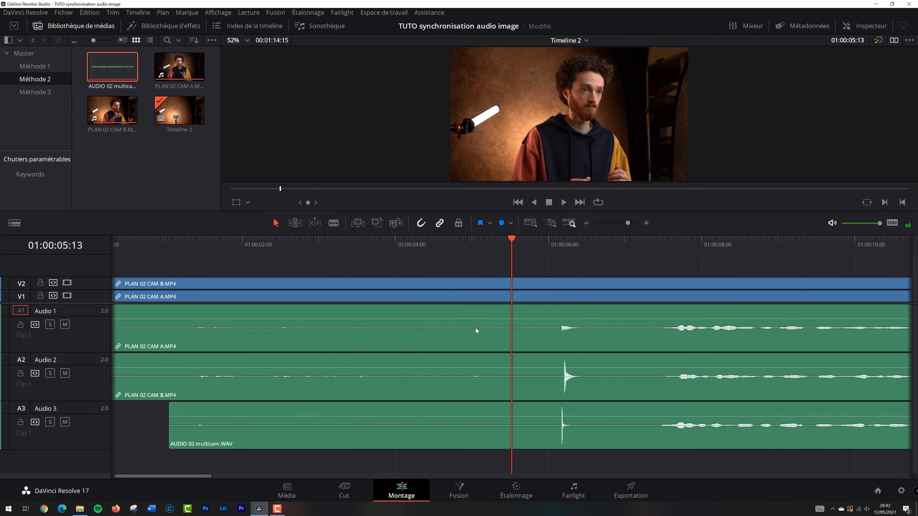
pyautogui.press('space')
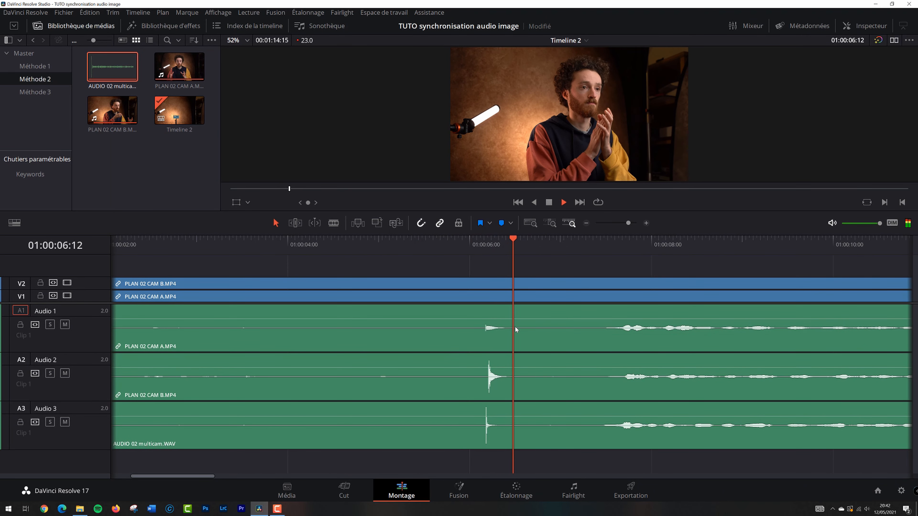
pyautogui.scroll(-2, 511, 327)
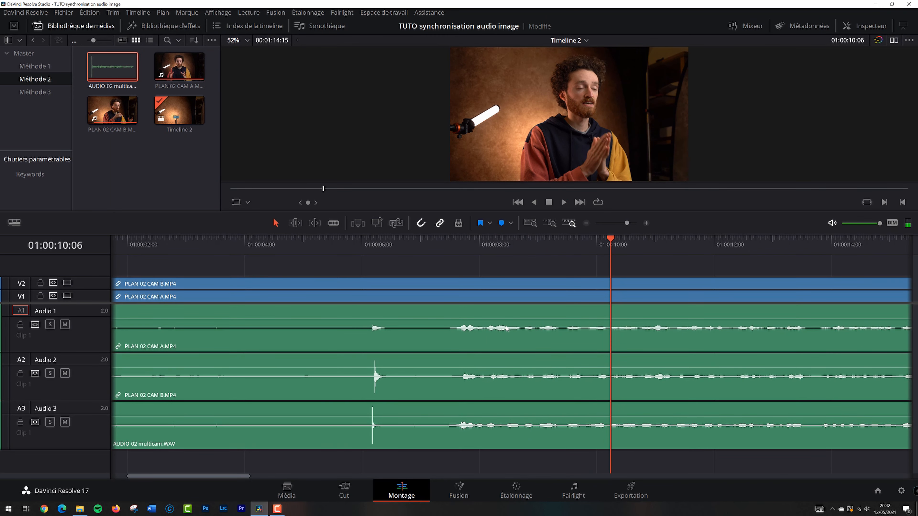
pyautogui.scroll(-3, 487, 326)
pyautogui.press('space')
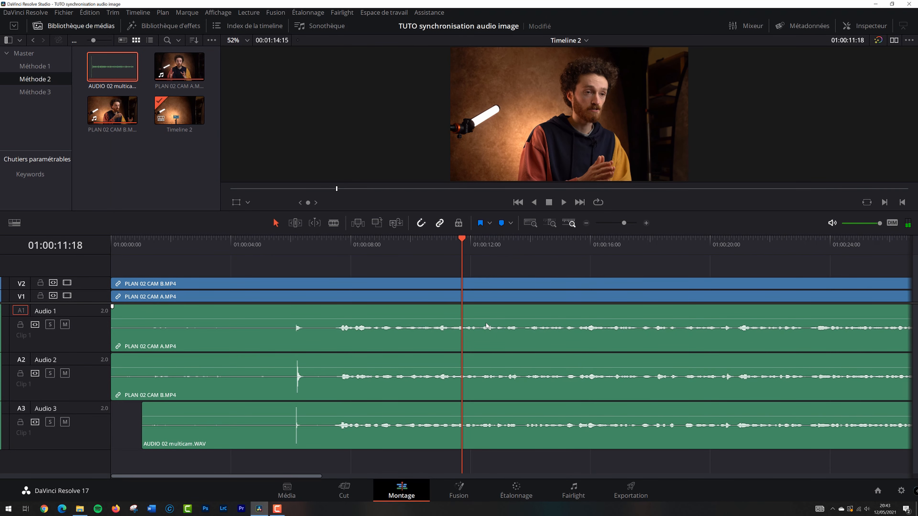
pyautogui.scroll(-4, 487, 325)
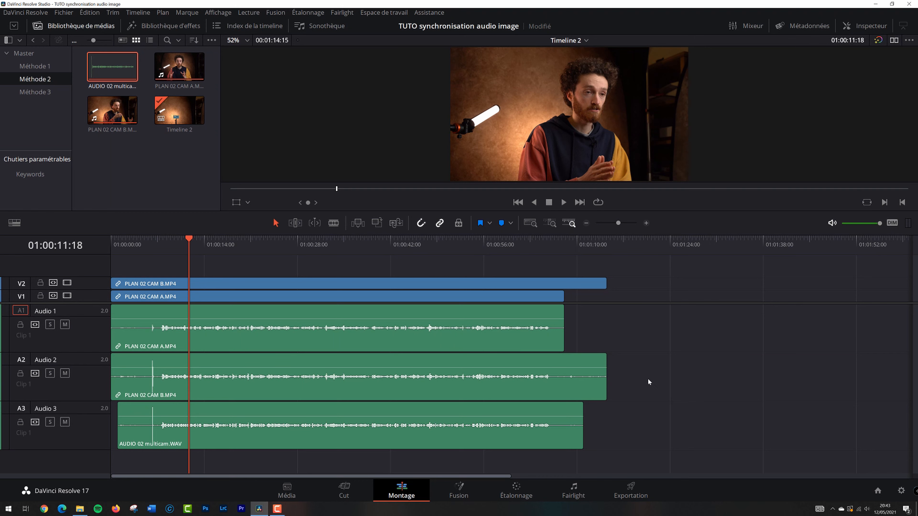
# Step: Select all the camera and audio clips again and repeat the automatic alignment based on waveform
pyautogui.moveTo(640, 330); pyautogui.dragTo(511, 431)
pyautogui.moveTo(675, 344); pyautogui.dragTo(412, 469)
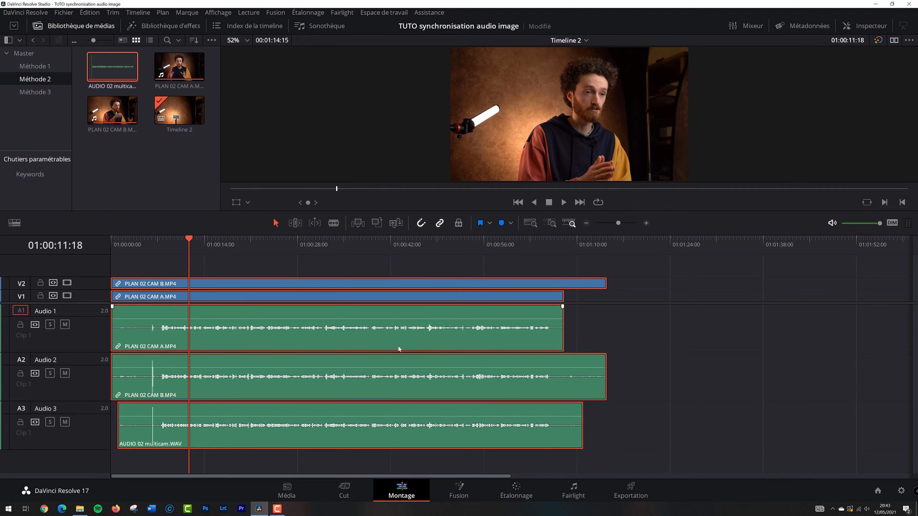
pyautogui.rightClick(379, 341)
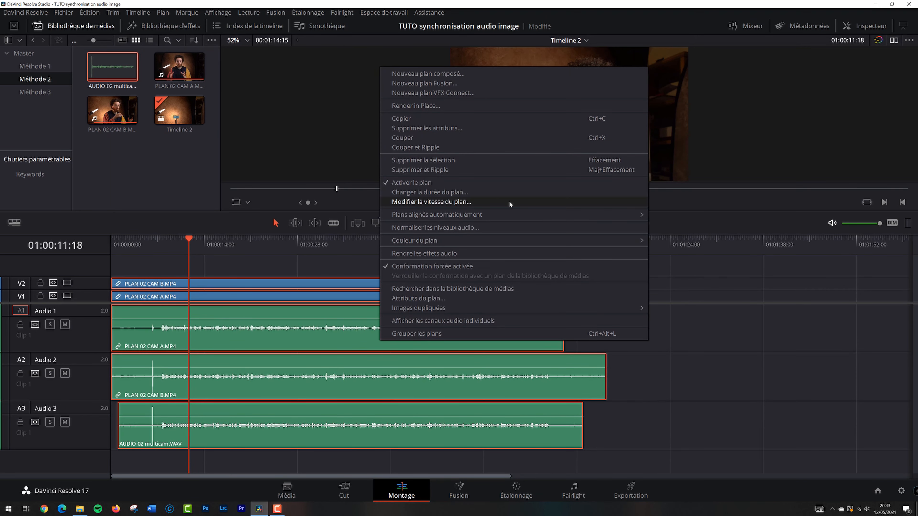
pyautogui.moveTo(533, 214)
pyautogui.click(727, 227)
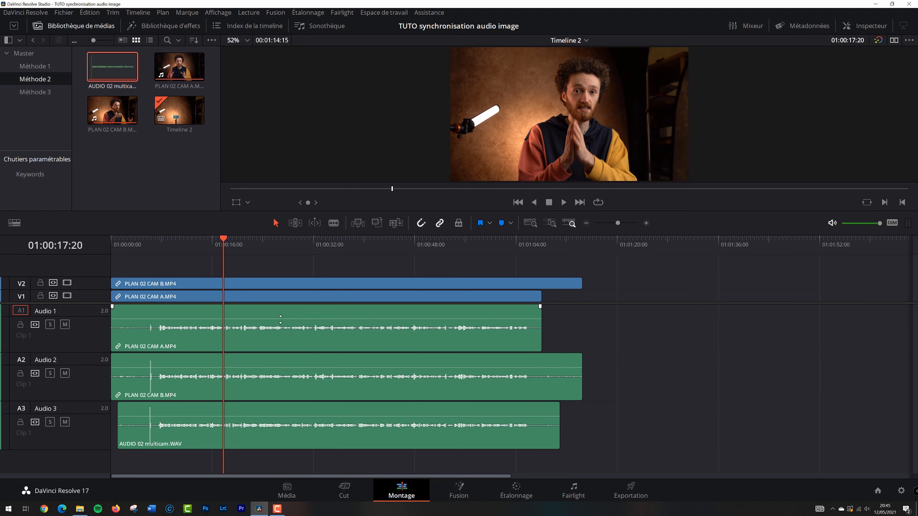
# Step: Try changing the volume level of the PLAN 02 CAM A.MP4 audio clip on A1, undoing each change
pyautogui.moveTo(281, 322)
pyautogui.mouseDown()
pyautogui.moveTo(280, 331)
pyautogui.moveTo(282, 318)
pyautogui.mouseUp()
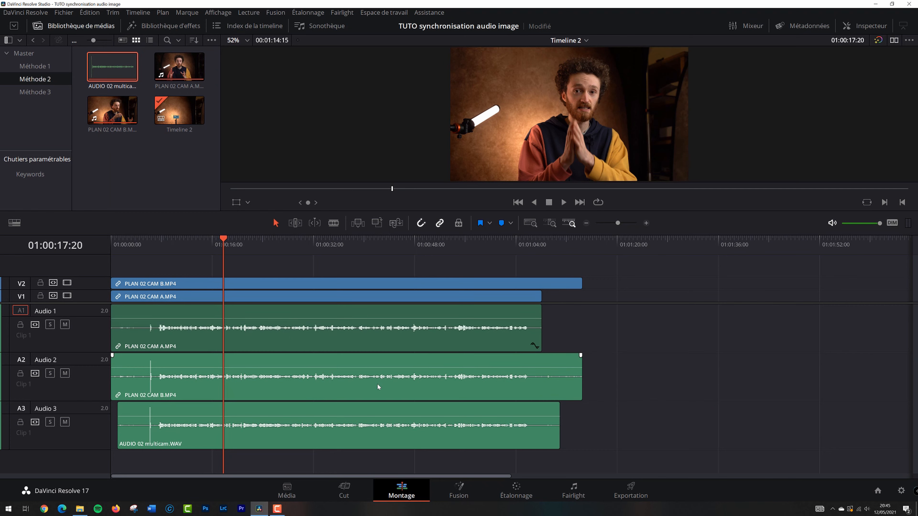
pyautogui.hotkey('ctrl', 'z')
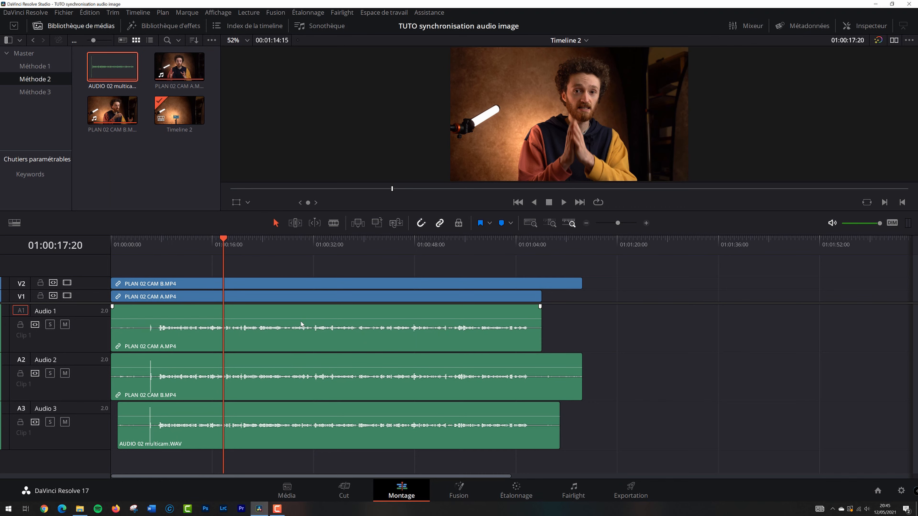
pyautogui.moveTo(322, 319); pyautogui.dragTo(324, 312)
pyautogui.hotkey('ctrl', 'z')
# Step: Split both camera clips and their linked audio at about 01:00:02:20 and 01:00:14:18 with the blade
pyautogui.moveTo(168, 246); pyautogui.dragTo(143, 248)
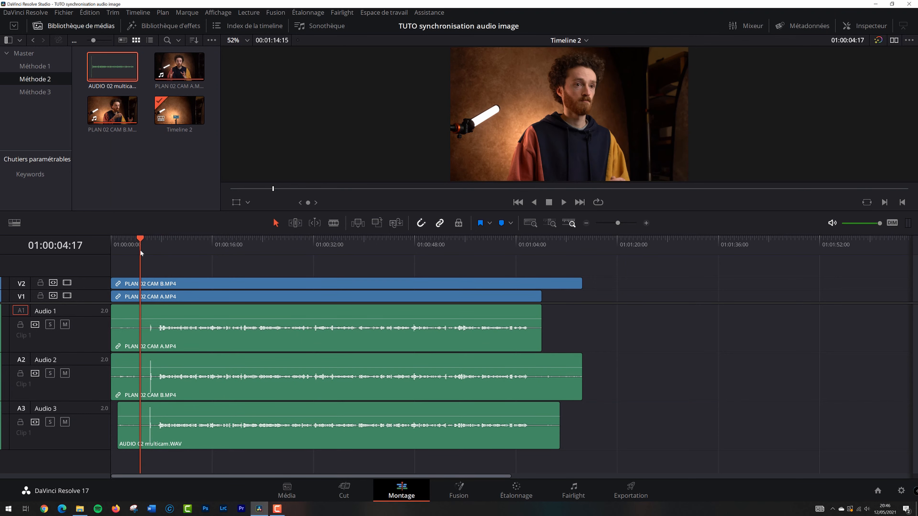
pyautogui.hotkey('ctrl', '=')
pyautogui.hotkey('ctrl', '=')
pyautogui.hotkey('ctrl', '=')
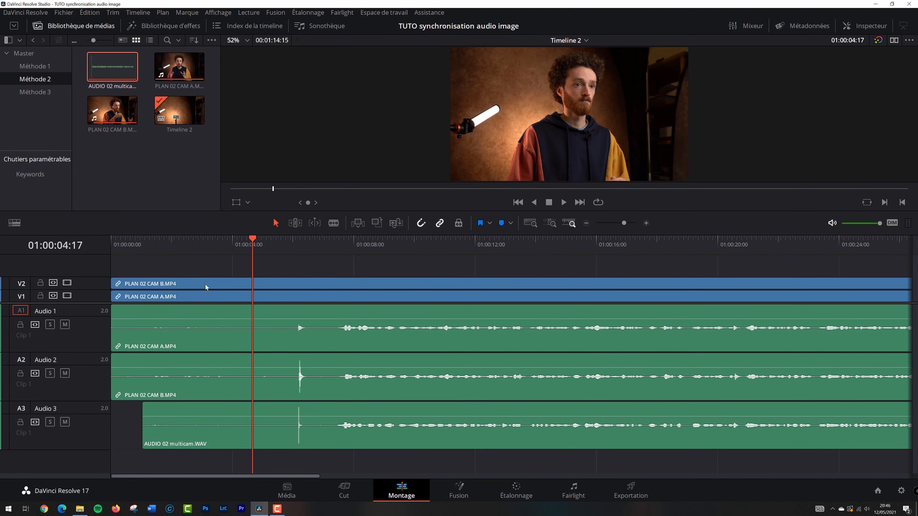
pyautogui.press('b')
pyautogui.click(196, 289)
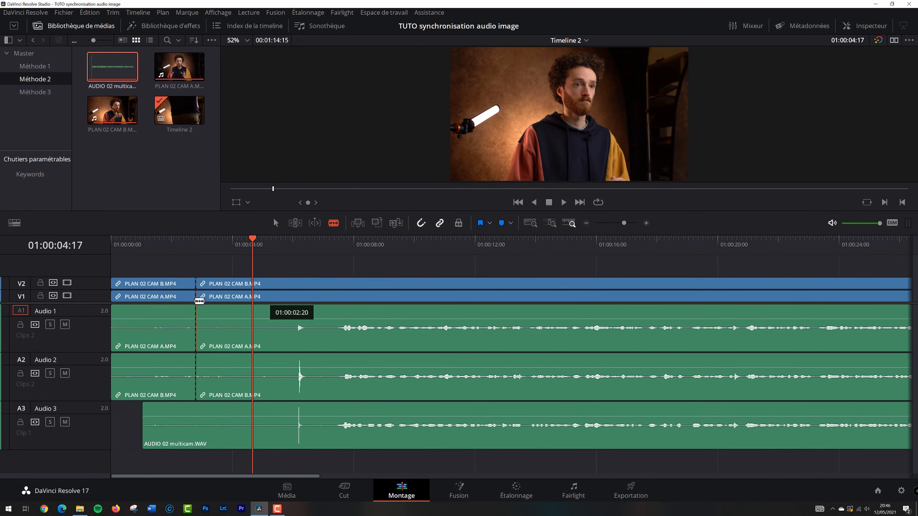
pyautogui.click(447, 243)
pyautogui.click(557, 243)
pyautogui.click(558, 284)
pyautogui.click(558, 297)
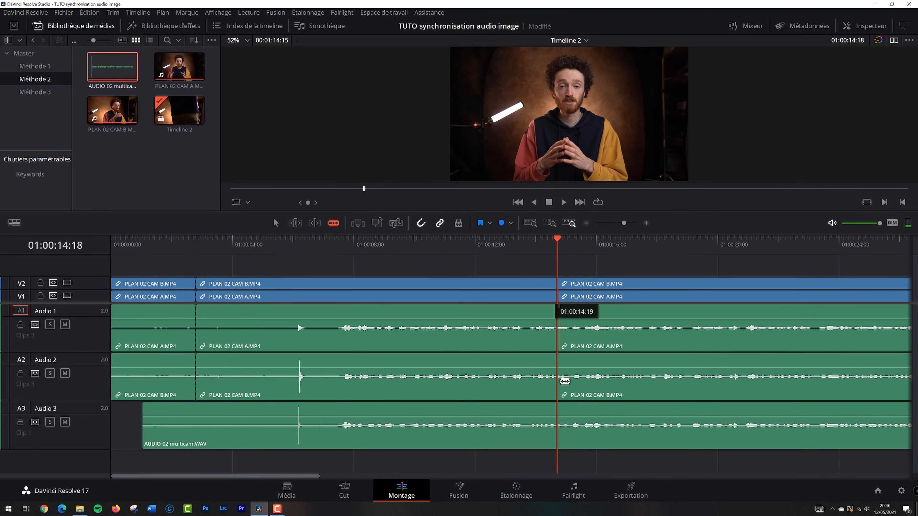
# Step: Split AUDIO 02 multicam.WAV on A3 at about 01:00:14:18, in line with the second camera cut
pyautogui.press('a')
pyautogui.moveTo(604, 267); pyautogui.dragTo(626, 462)
pyautogui.press('b')
pyautogui.click(557, 421)
# Step: Split AUDIO 02 multicam.WAV at 01:00:02:20 and delete the video and audio portions before that cut on all tracks
pyautogui.press('a')
pyautogui.moveTo(156, 268); pyautogui.dragTo(166, 447)
pyautogui.press('b')
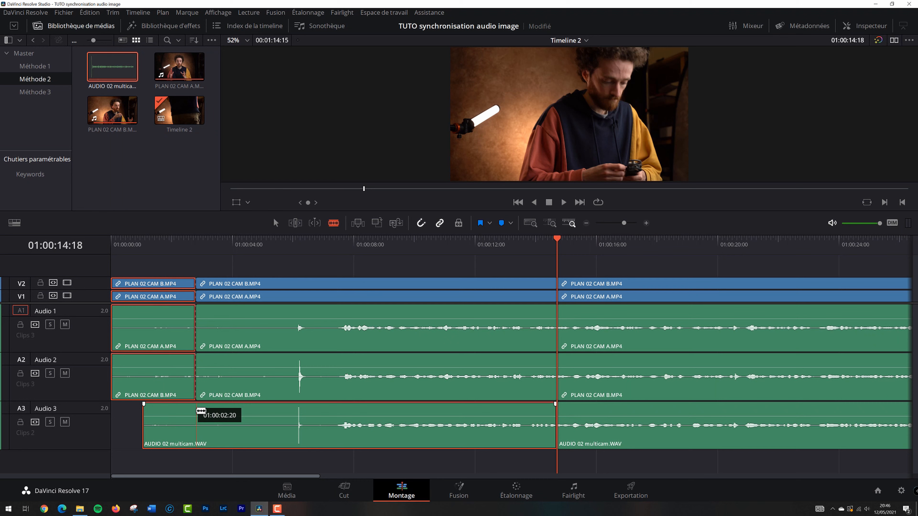
pyautogui.click(196, 412)
pyautogui.press('a')
pyautogui.press('Delete')
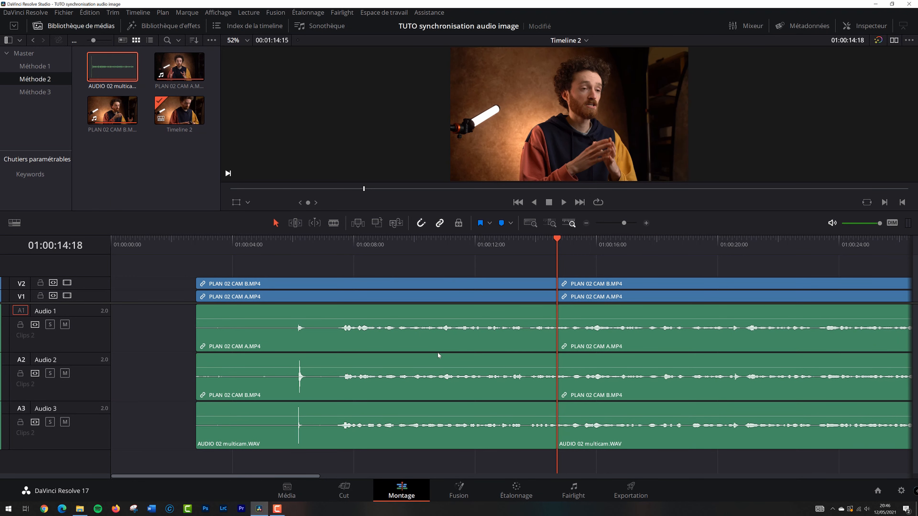
# Step: Delete all clip portions after 01:00:14:18, and shift CAM A, CAM B and AUDIO 02 multicam.WAV out of sync with each other
pyautogui.moveTo(614, 269); pyautogui.dragTo(640, 406)
pyautogui.press('Delete')
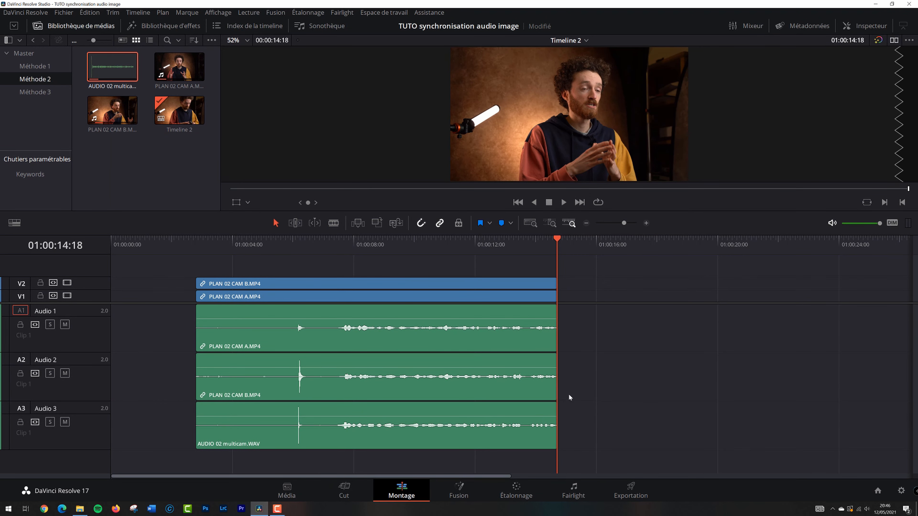
pyautogui.moveTo(333, 296); pyautogui.dragTo(446, 296)
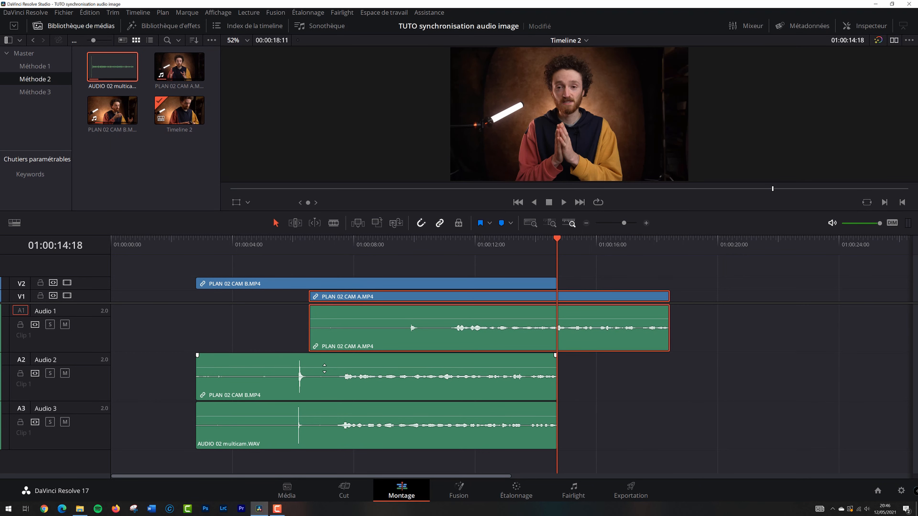
pyautogui.moveTo(323, 285); pyautogui.dragTo(275, 285)
pyautogui.moveTo(330, 412); pyautogui.dragTo(426, 412)
# Step: Automatically align the PLAN 02 CAM A, CAM B and AUDIO 02 multicam.WAV clips based on their waveforms
pyautogui.scroll(-3, 536, 398)
pyautogui.moveTo(585, 251); pyautogui.dragTo(380, 320)
pyautogui.moveTo(266, 452); pyautogui.dragTo(320, 414)
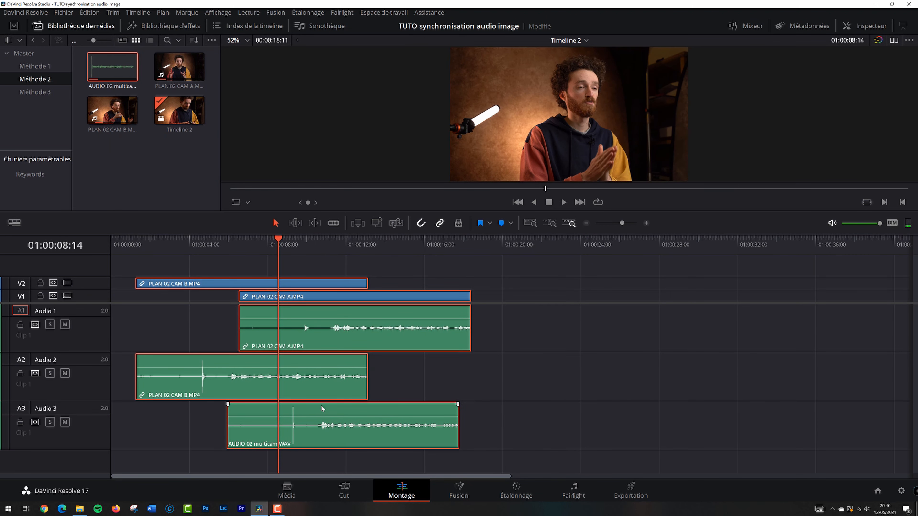
pyautogui.rightClick(325, 415)
pyautogui.moveTo(402, 292)
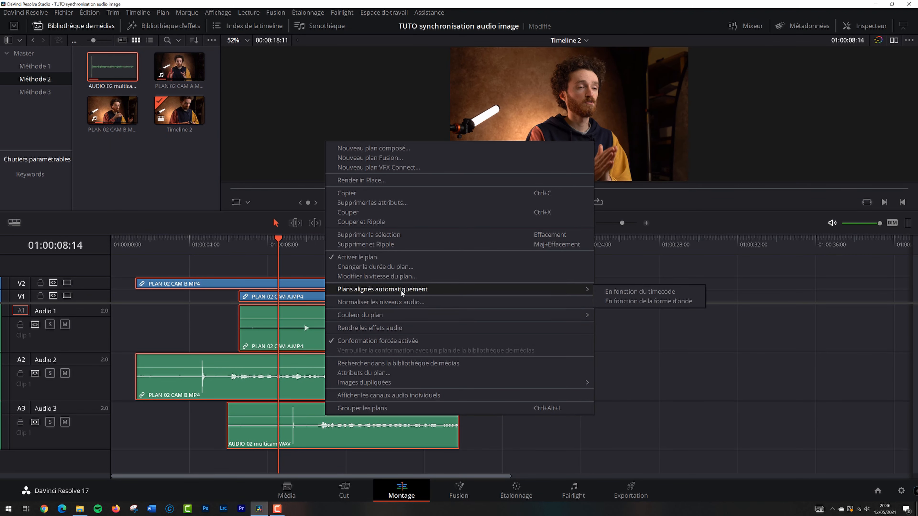
pyautogui.click(668, 301)
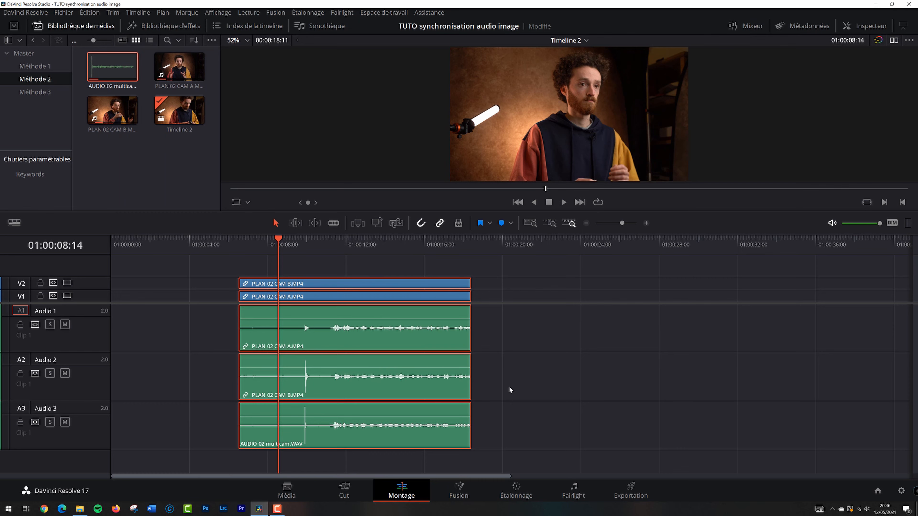
pyautogui.click(530, 363)
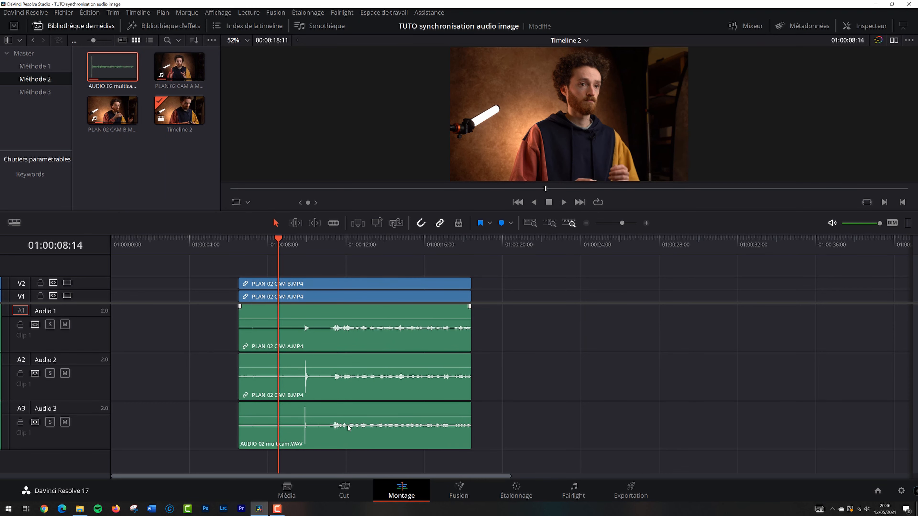
# Step: Extend the ends of all the aligned clips to recover their media, lengthening CAM B and AUDIO 02 multicam.WAV beyond CAM A
pyautogui.moveTo(495, 279); pyautogui.dragTo(355, 301)
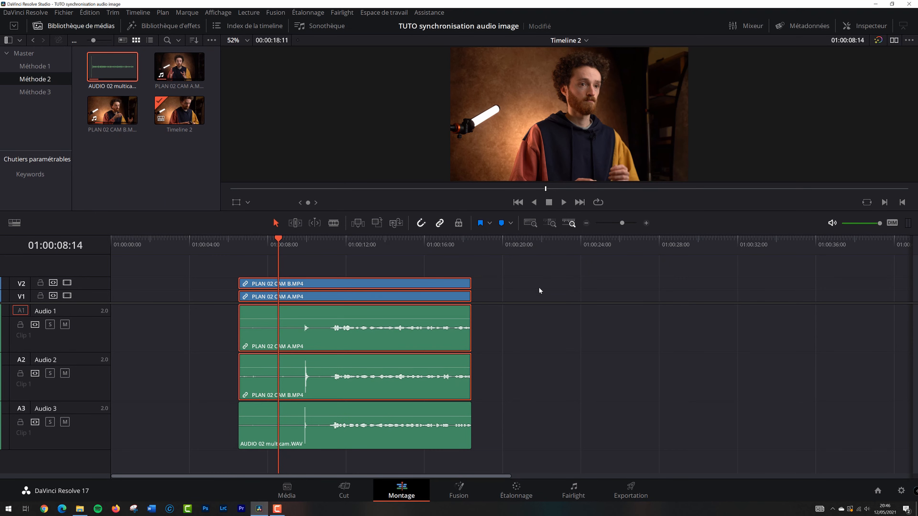
pyautogui.scroll(-2, 509, 360)
pyautogui.moveTo(335, 269); pyautogui.dragTo(173, 427)
pyautogui.moveTo(272, 328); pyautogui.dragTo(811, 328)
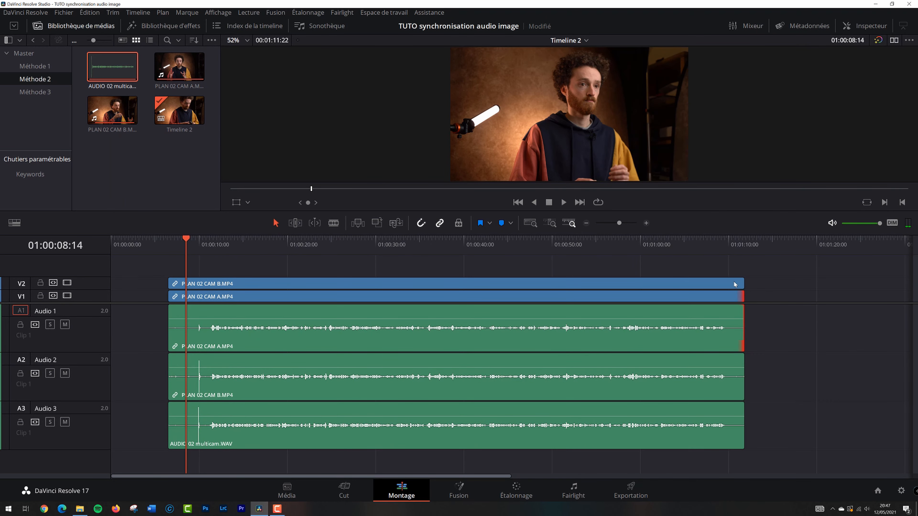
pyautogui.moveTo(742, 285); pyautogui.dragTo(800, 285)
pyautogui.moveTo(744, 404); pyautogui.dragTo(818, 402)
pyautogui.scroll(-6, 578, 389)
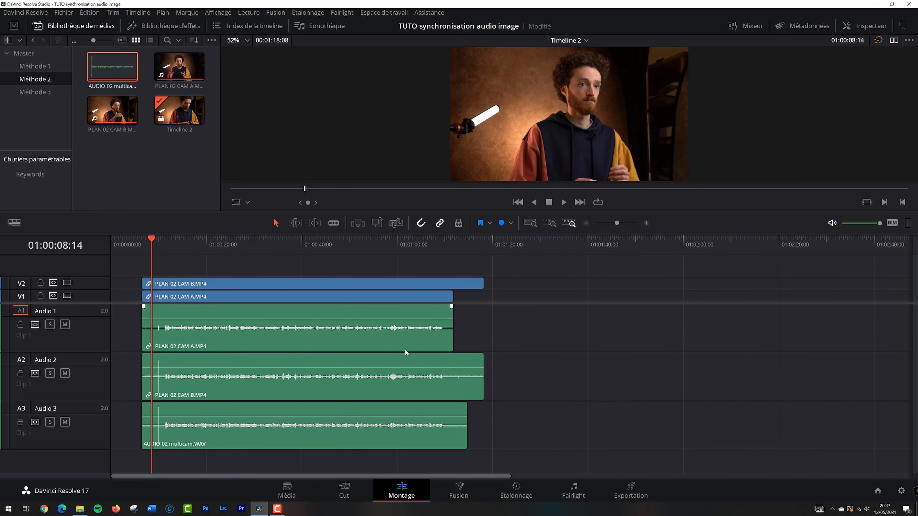
pyautogui.scroll(-1, 412, 334)
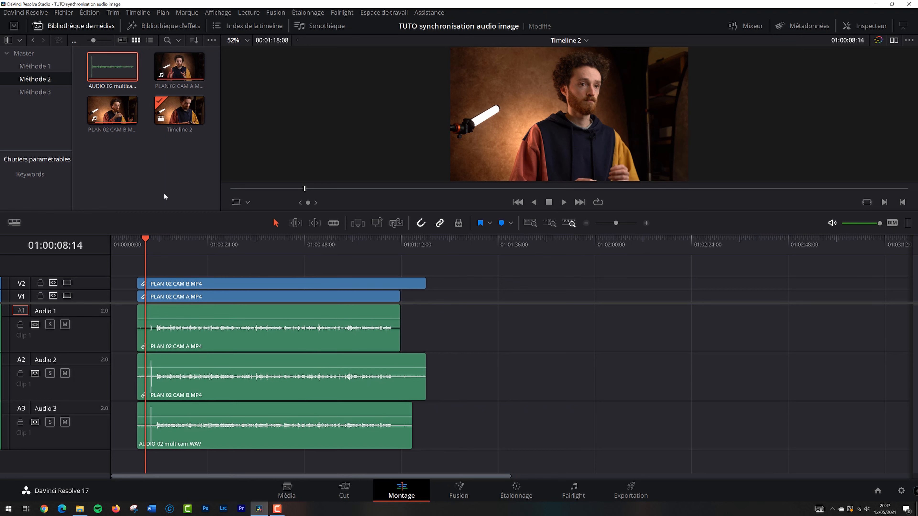
# Step: Create a new timeline named Timeline 3 in the Méthode 3 bin with the default settings
pyautogui.click(65, 91)
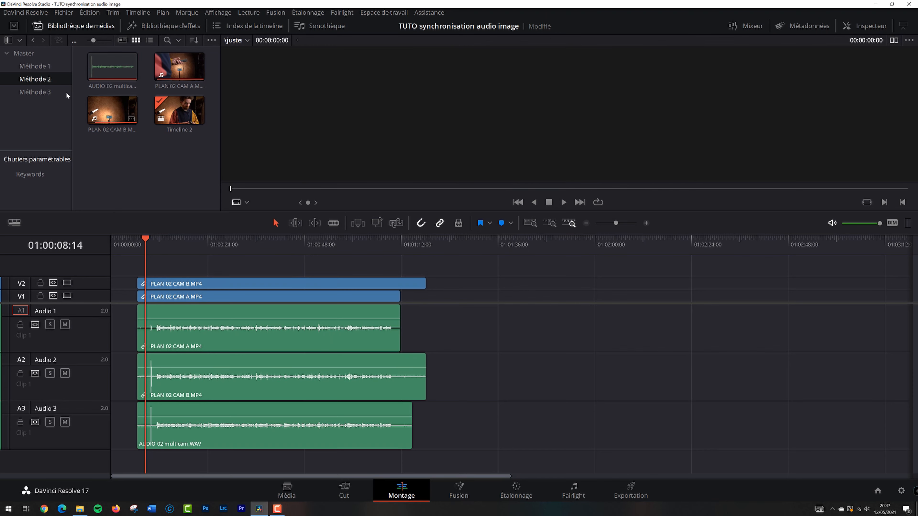
pyautogui.rightClick(153, 196)
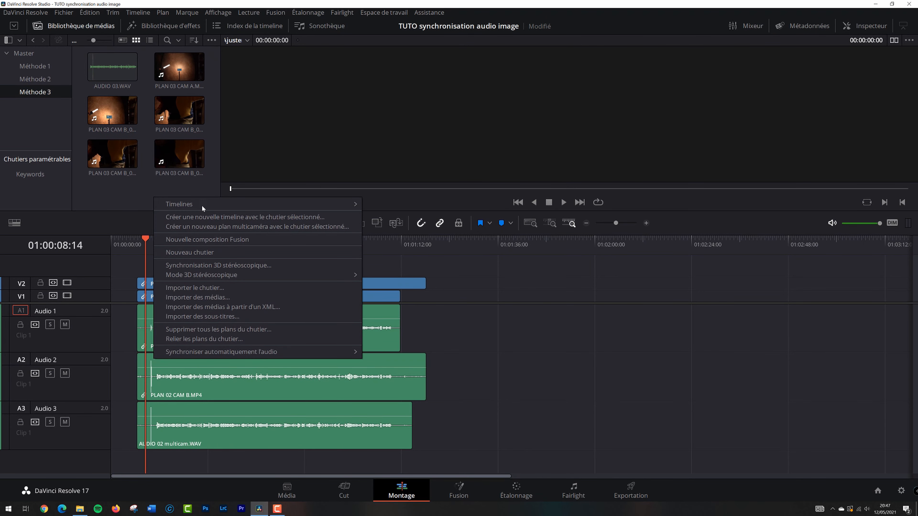
pyautogui.moveTo(209, 204)
pyautogui.click(451, 206)
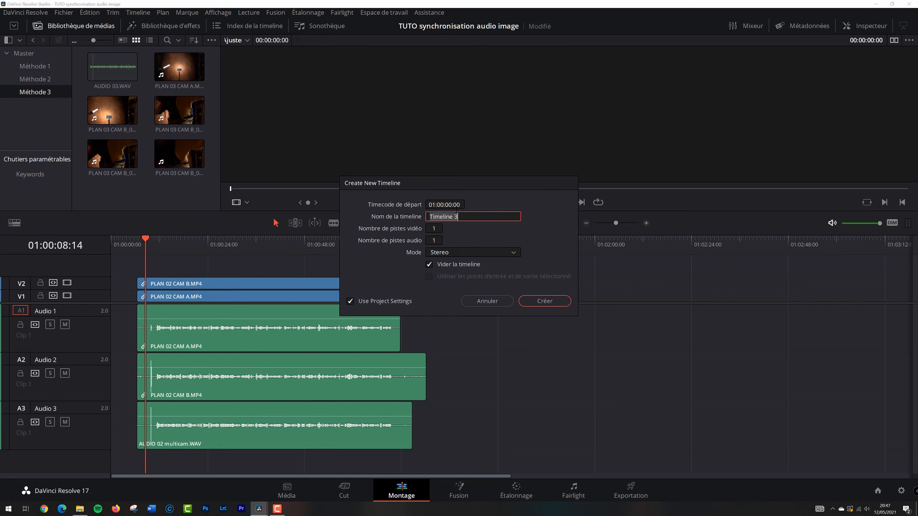
pyautogui.click(555, 305)
# Step: Enlarge the media pool area and place PLAN 03 CAM A.MP4 at the start of Timeline 3 on V1 and A1
pyautogui.scroll(2, 175, 161)
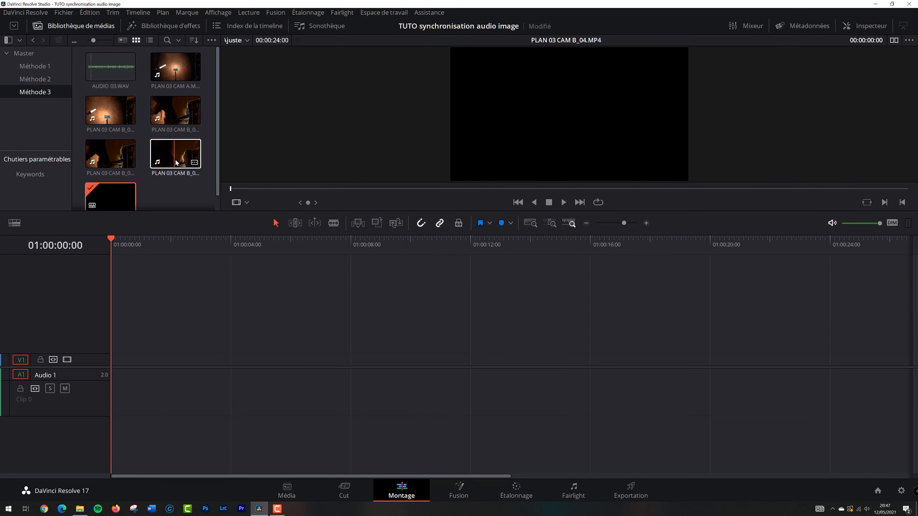
pyautogui.scroll(-1, 174, 151)
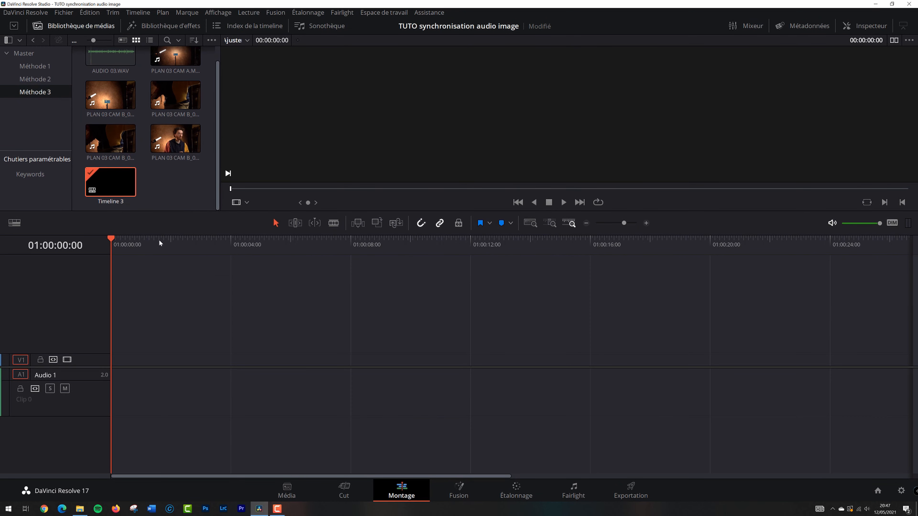
pyautogui.moveTo(160, 233); pyautogui.dragTo(163, 264)
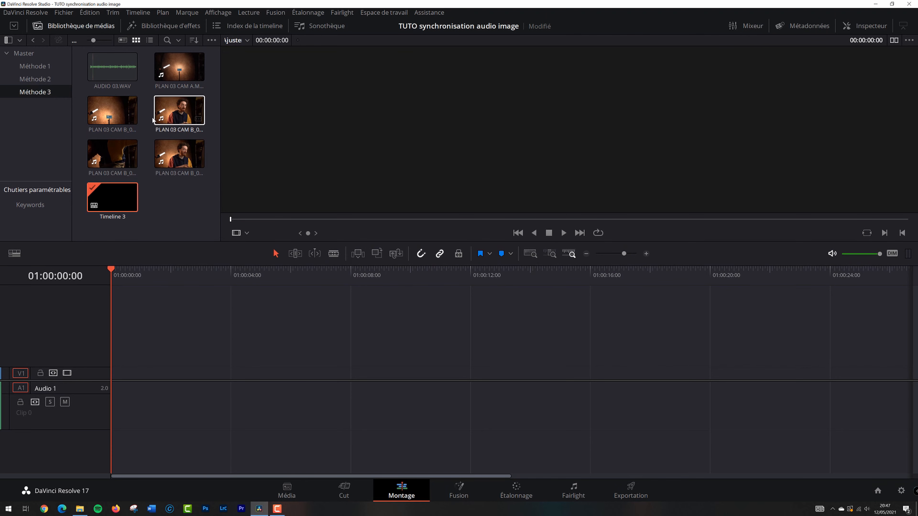
pyautogui.moveTo(180, 71); pyautogui.dragTo(125, 349)
pyautogui.scroll(-8, 239, 362)
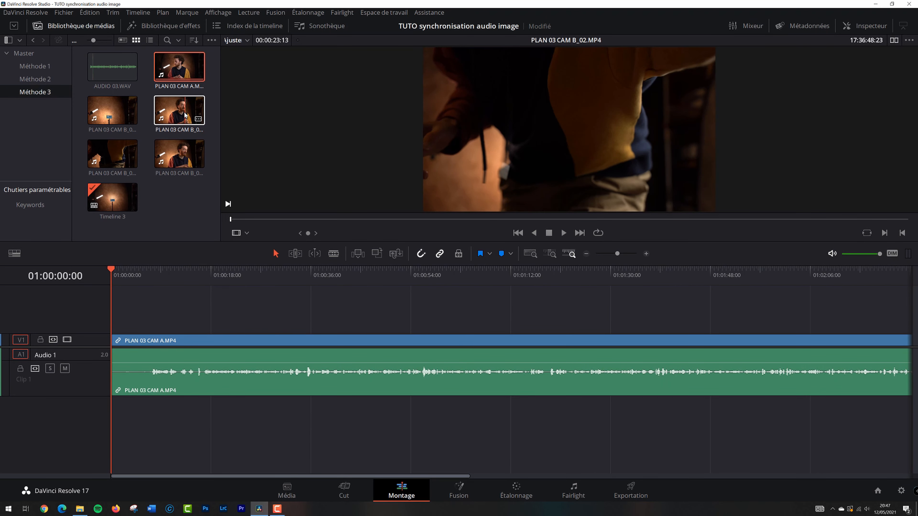
# Step: Place the four PLAN 03 CAM B clips in order with gaps on V2, and AUDIO 03.WAV at the start of A3
pyautogui.moveTo(113, 110); pyautogui.dragTo(208, 320)
pyautogui.moveTo(179, 111); pyautogui.dragTo(311, 323)
pyautogui.moveTo(112, 153); pyautogui.dragTo(407, 319)
pyautogui.moveTo(179, 153); pyautogui.dragTo(523, 333)
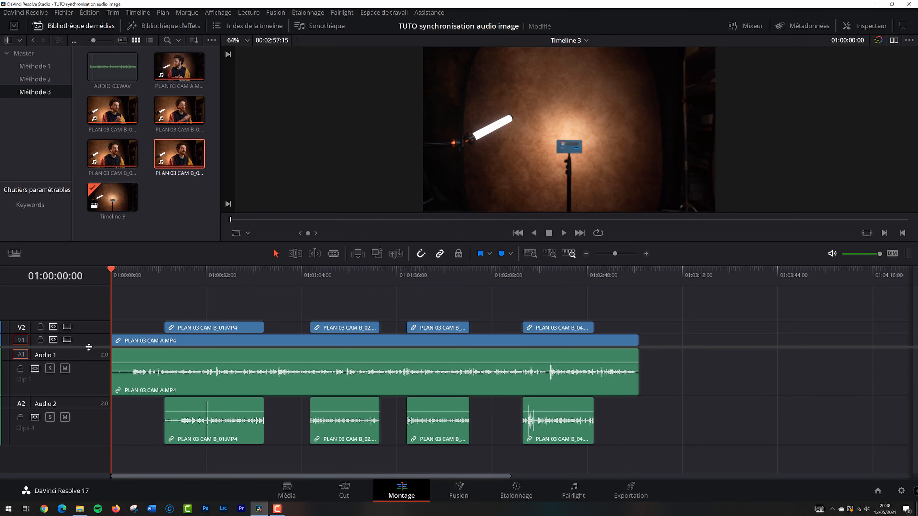
pyautogui.scroll(-2, 91, 342)
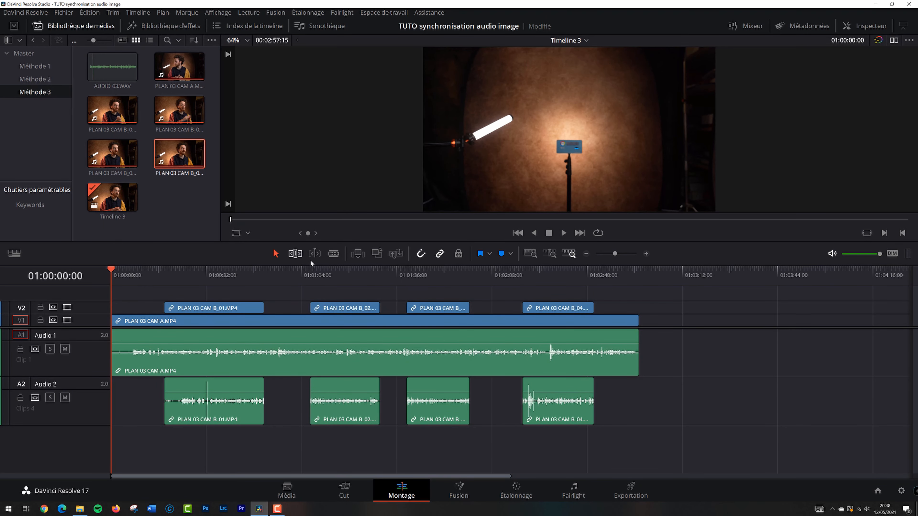
pyautogui.moveTo(132, 74); pyautogui.dragTo(107, 440)
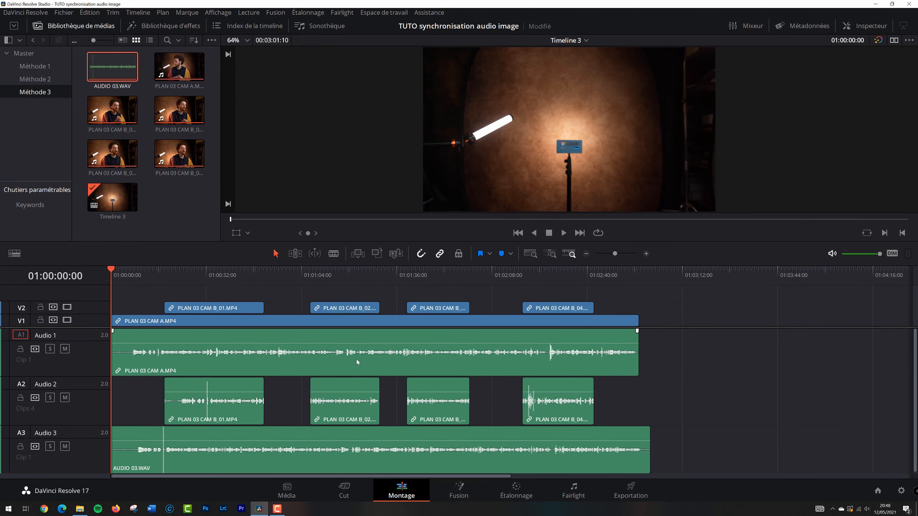
# Step: Try to auto-align all the clips at once, and again with only the first two CAM B clips plus CAM A and AUDIO 03.WAV
pyautogui.scroll(-1, 355, 359)
pyautogui.moveTo(602, 276); pyautogui.dragTo(152, 454)
pyautogui.rightClick(184, 448)
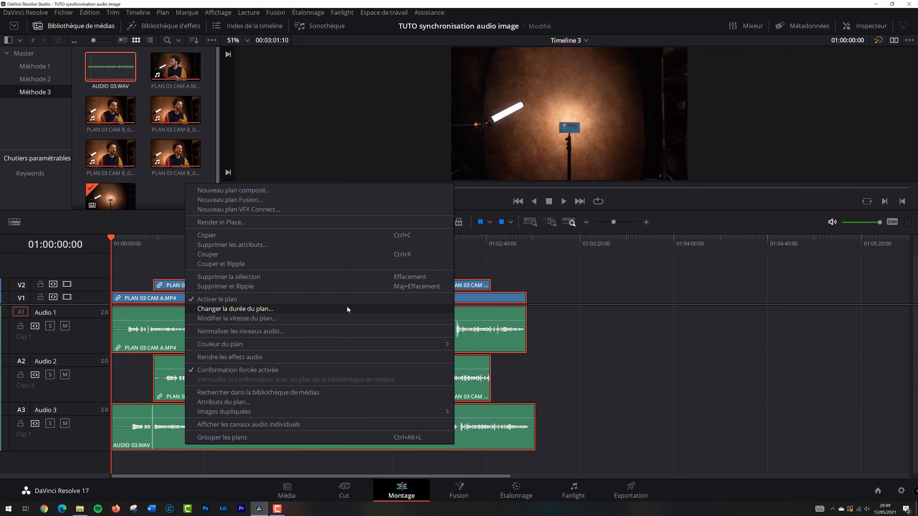
pyautogui.click(589, 309)
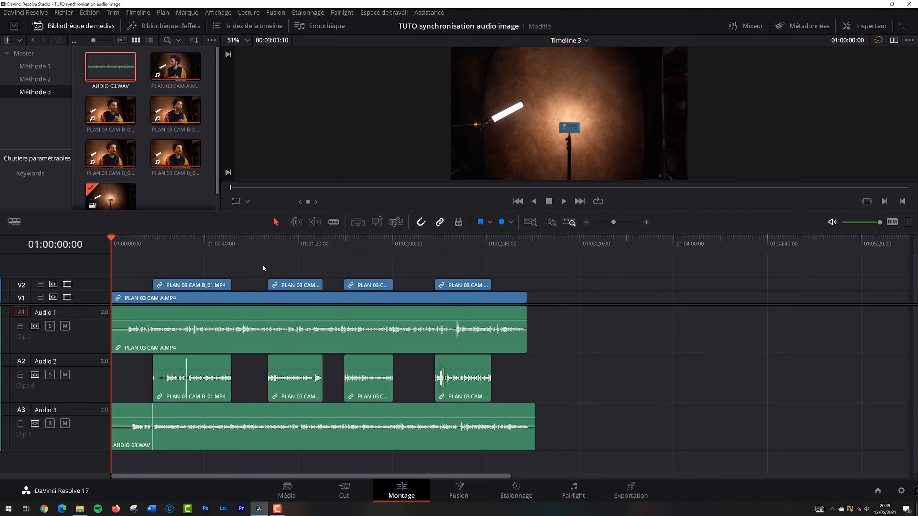
pyautogui.moveTo(322, 266); pyautogui.dragTo(180, 479)
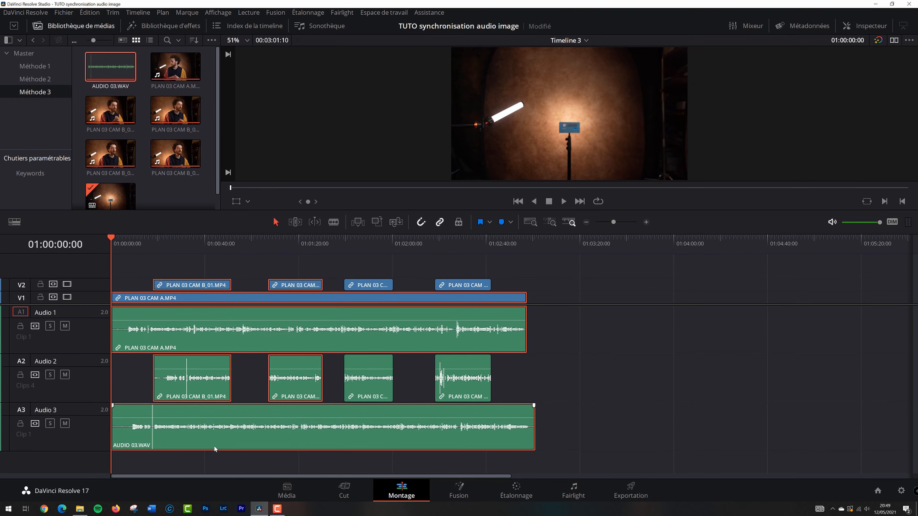
pyautogui.rightClick(212, 443)
pyautogui.click(151, 267)
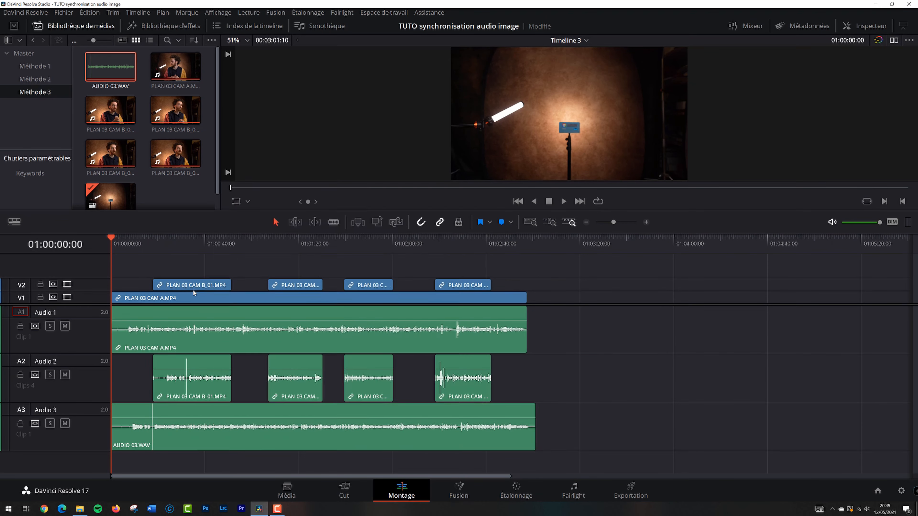
# Step: Auto-align PLAN 03 CAM B_01.MP4 with PLAN 03 CAM A.MP4 and AUDIO 03.WAV based on waveform
pyautogui.moveTo(179, 262); pyautogui.dragTo(201, 439)
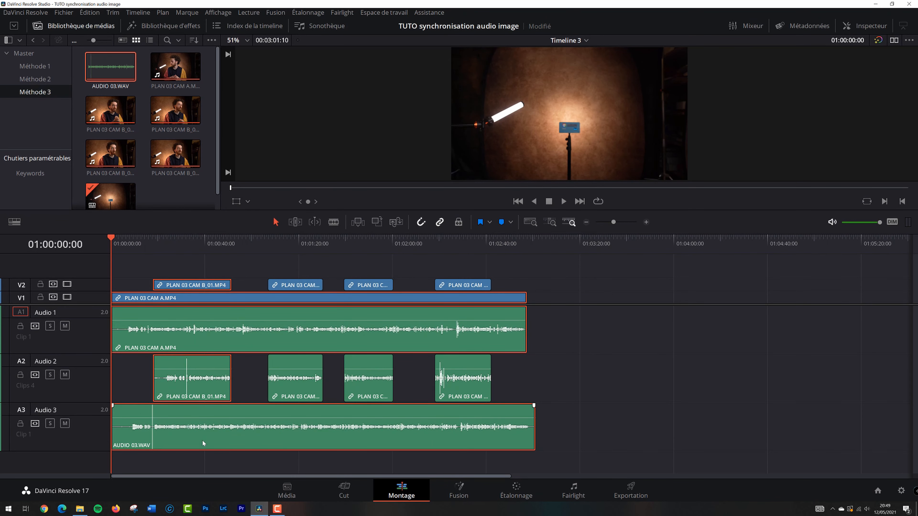
pyautogui.rightClick(202, 439)
pyautogui.moveTo(329, 313)
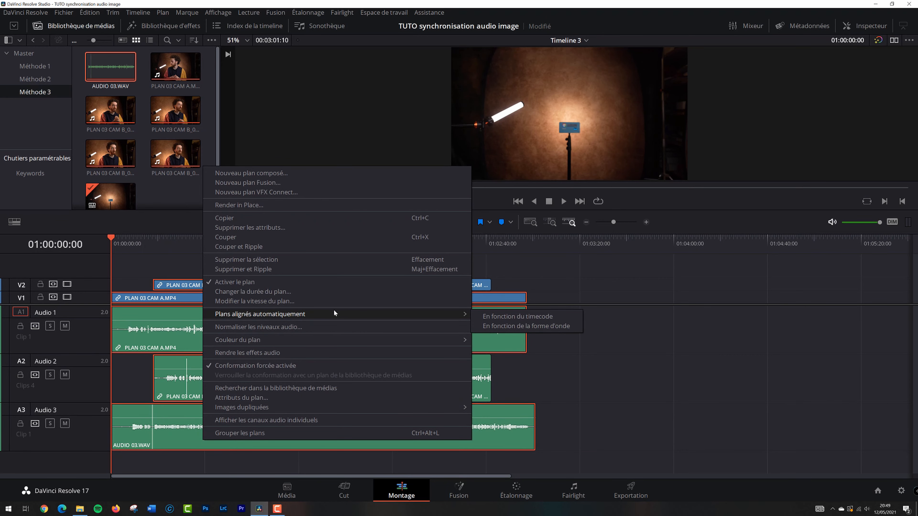
pyautogui.click(521, 325)
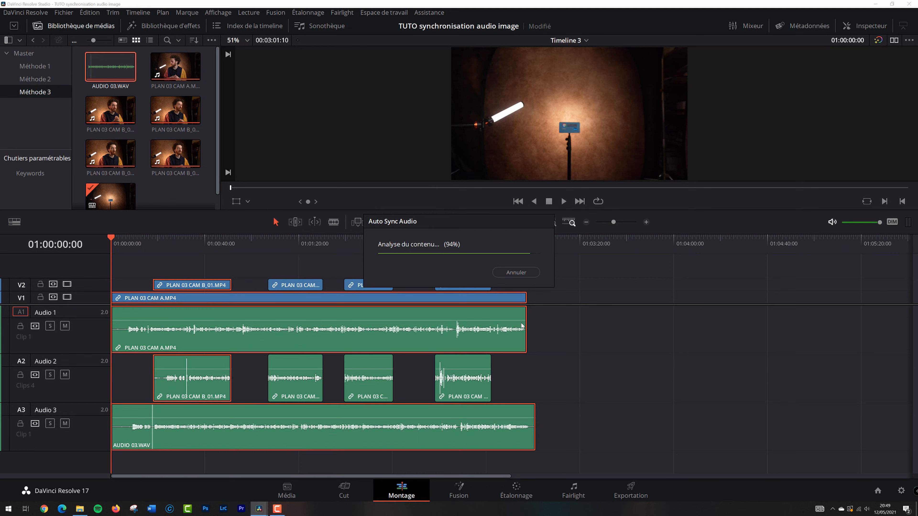
pyautogui.scroll(1, 241, 317)
pyautogui.click(237, 240)
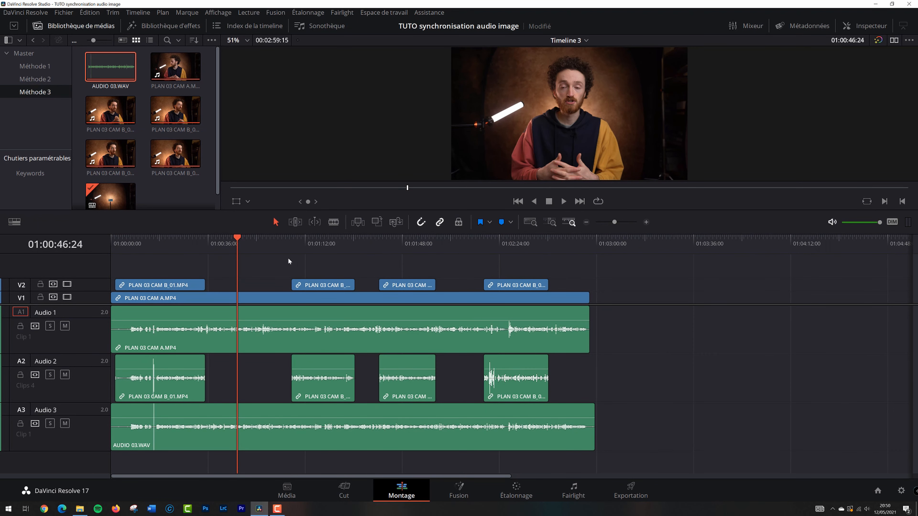
# Step: Auto-align the second CAM B clip, PLAN 03 CAM B_02.MP4, with CAM A and AUDIO 03.WAV by waveform
pyautogui.moveTo(283, 259); pyautogui.dragTo(327, 425)
pyautogui.rightClick(326, 292)
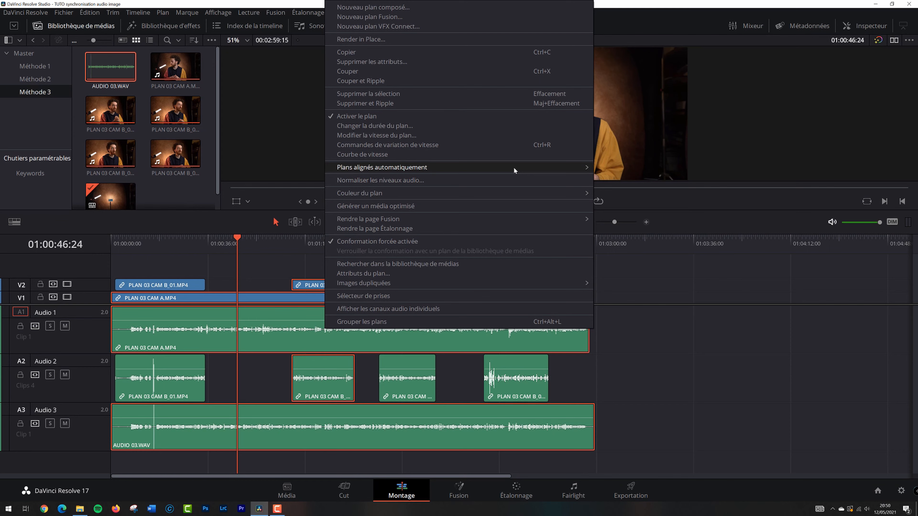
pyautogui.moveTo(512, 167)
pyautogui.click(652, 177)
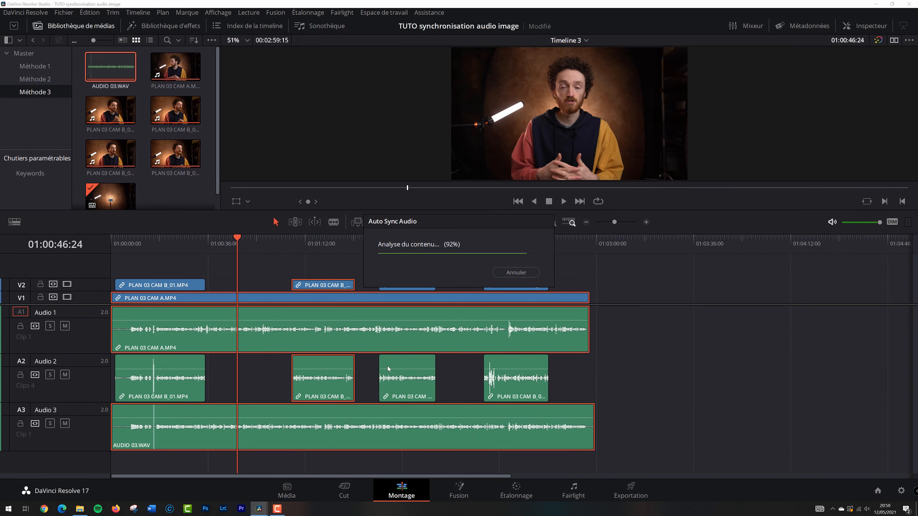
pyautogui.click(356, 277)
# Step: Auto-align the third CAM B clip, PLAN 03 CAM B_03.MP4, with CAM A and AUDIO 03.WAV by waveform
pyautogui.moveTo(403, 262); pyautogui.dragTo(419, 410)
pyautogui.rightClick(409, 304)
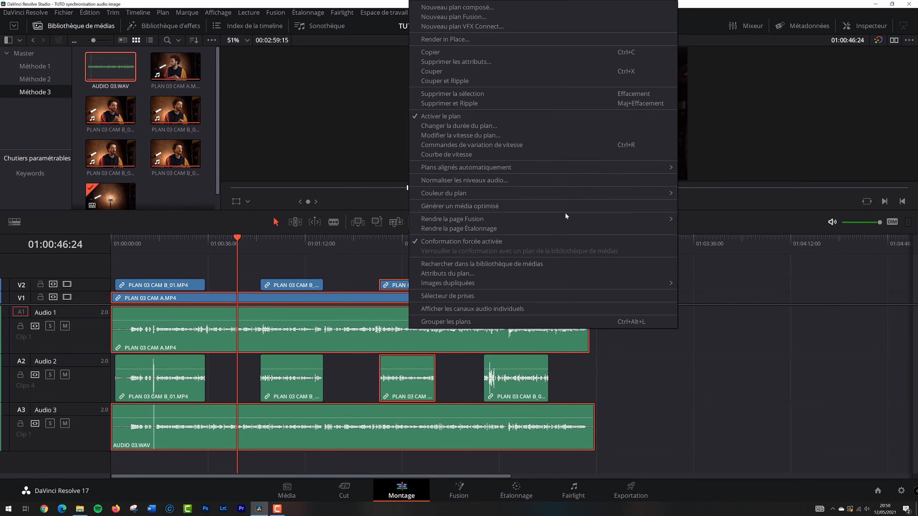
pyautogui.moveTo(637, 167)
pyautogui.click(737, 173)
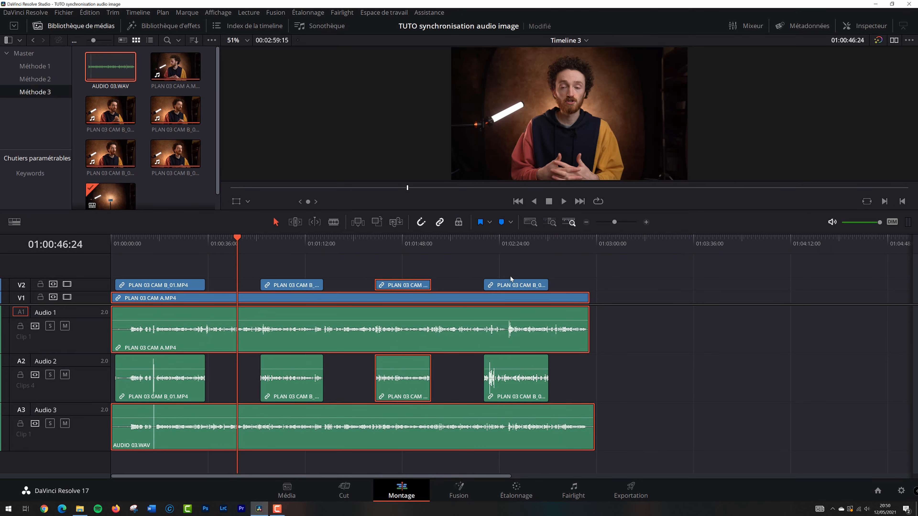
# Step: Auto-align the fourth CAM B clip, PLAN 03 CAM B_04.MP4, with CAM A and AUDIO 03.WAV by waveform
pyautogui.moveTo(495, 258); pyautogui.dragTo(518, 416)
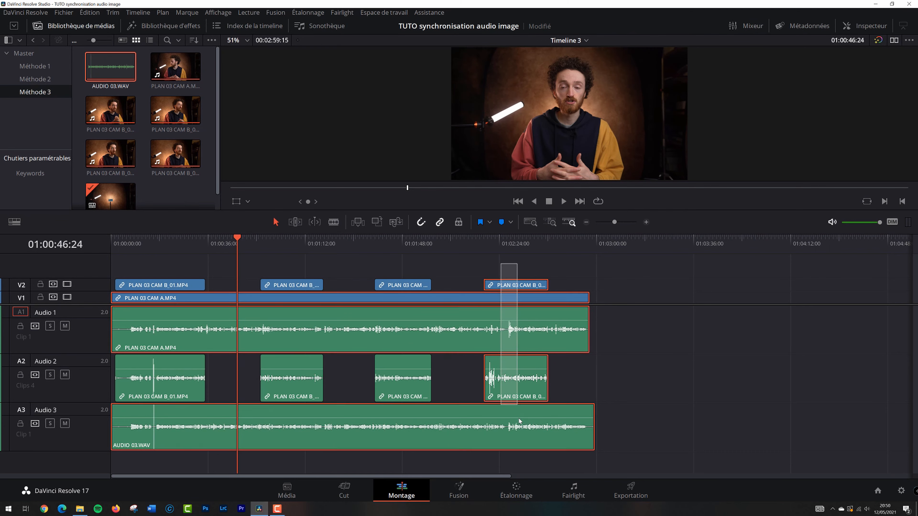
pyautogui.rightClick(518, 283)
pyautogui.moveTo(698, 165)
pyautogui.click(841, 175)
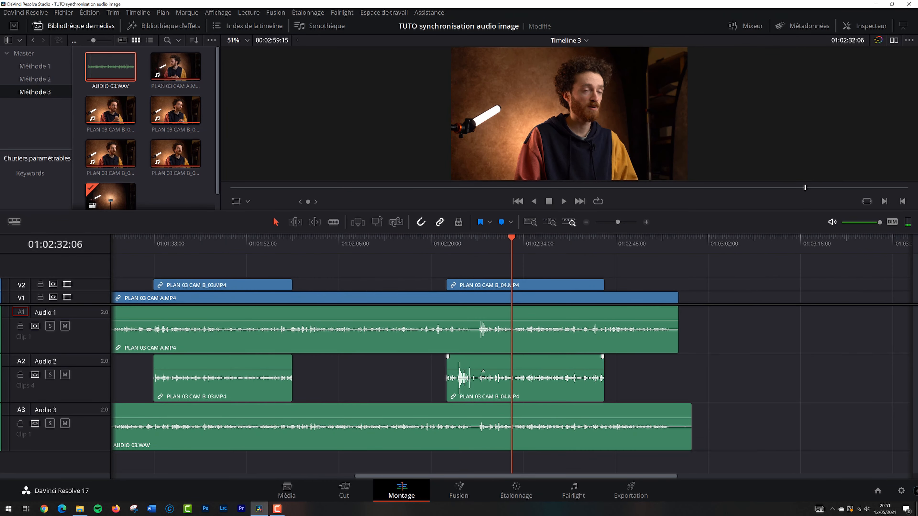
pyautogui.hscroll(-5, 290, 350)
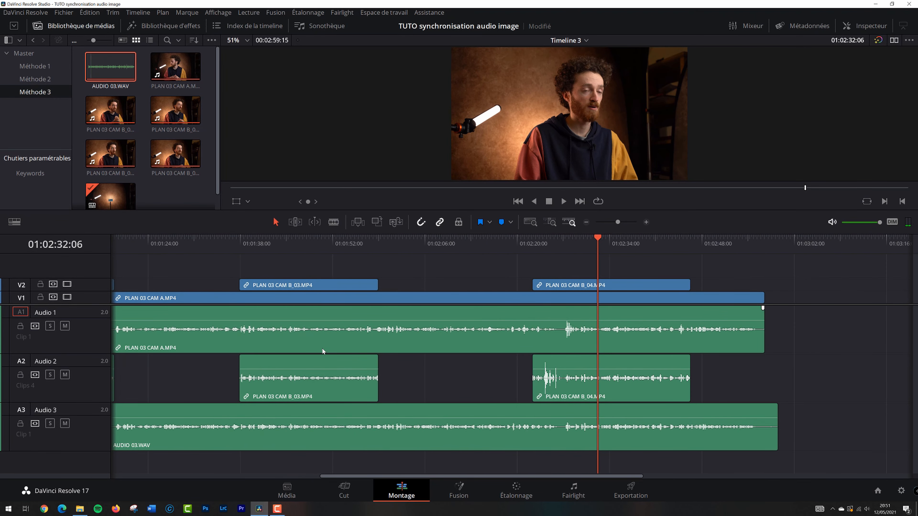
# Step: Examine how the CAM B waveforms line up with CAM A and AUDIO 03.WAV, up close and across the whole timeline
pyautogui.click(312, 248)
pyautogui.scroll(6, 344, 309)
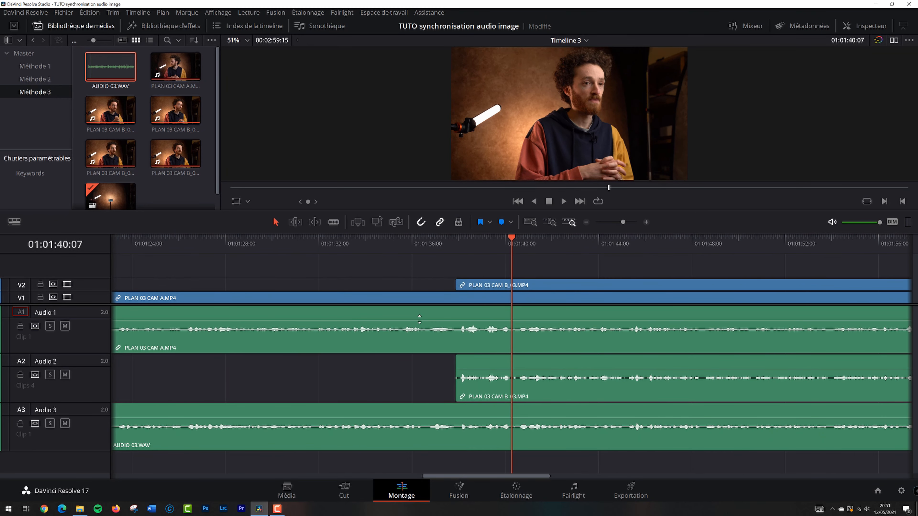
pyautogui.hscroll(-8, 465, 385)
pyautogui.moveTo(457, 476); pyautogui.dragTo(145, 463)
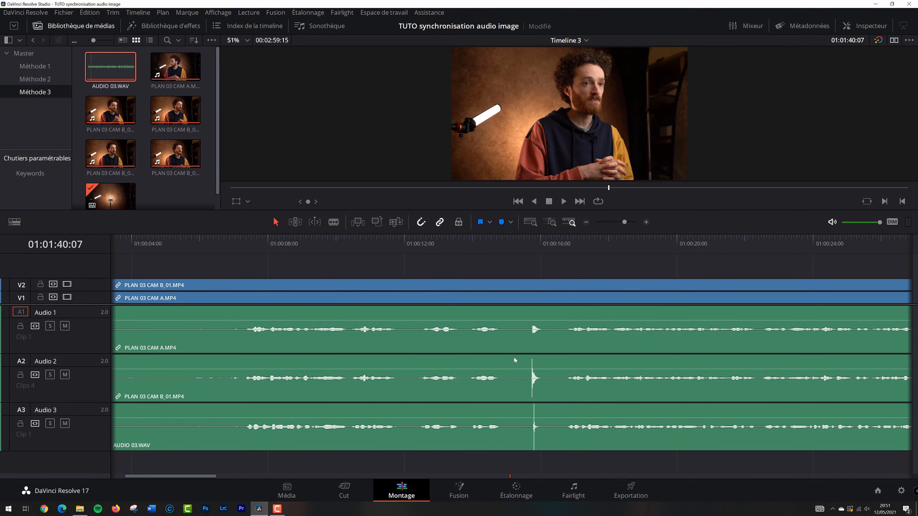
pyautogui.hotkey('shift', 'z')
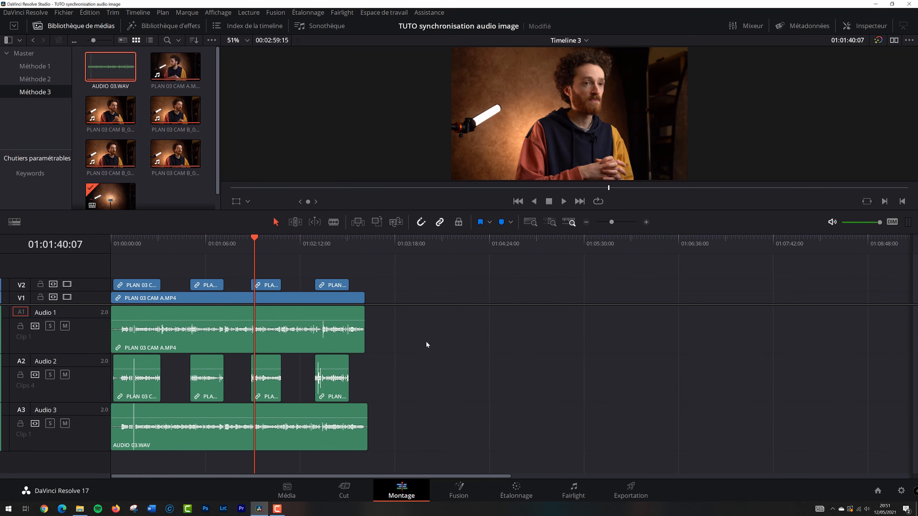
pyautogui.scroll(6, 427, 340)
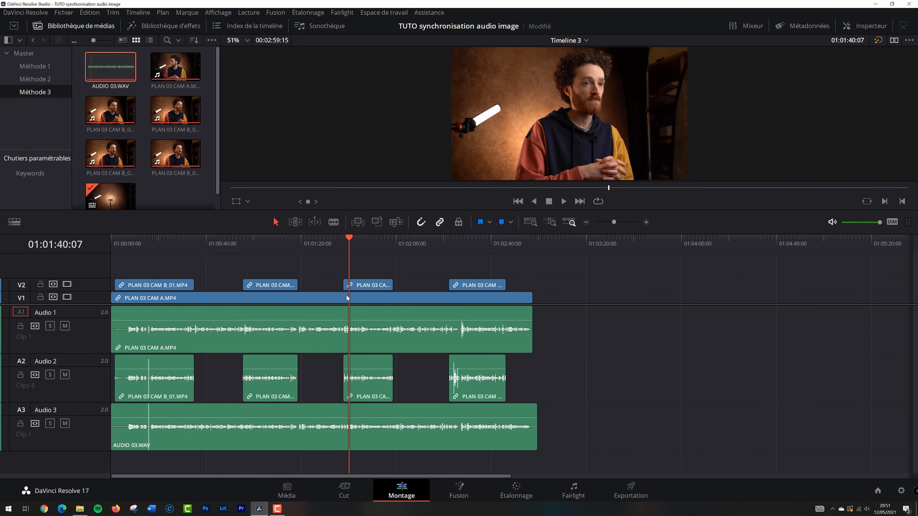
pyautogui.scroll(1, 368, 304)
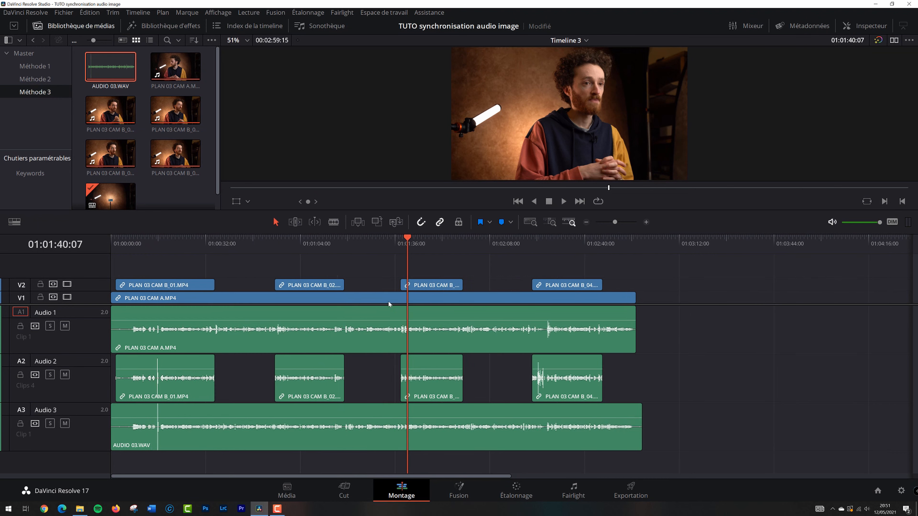
# Step: Split PLAN 03 CAM A.MP4 and AUDIO 03.WAV at 01:00:48:20, in the gap between the first and second CAM B clips
pyautogui.moveTo(289, 245)
pyautogui.mouseDown()
pyautogui.moveTo(273, 244)
pyautogui.moveTo(319, 242)
pyautogui.moveTo(277, 245)
pyautogui.mouseUp()
pyautogui.scroll(1, 433, 318)
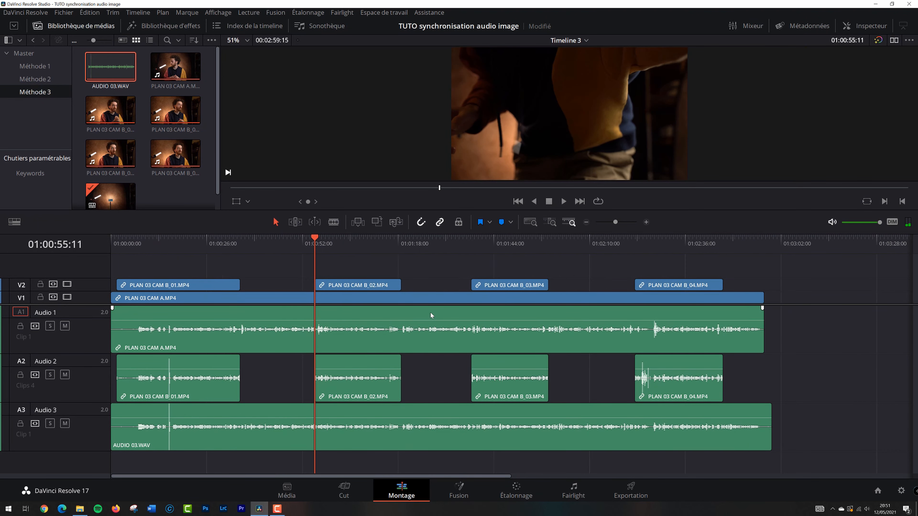
pyautogui.moveTo(345, 263); pyautogui.dragTo(368, 378)
pyautogui.click(357, 272)
pyautogui.click(294, 244)
pyautogui.scroll(1, 344, 316)
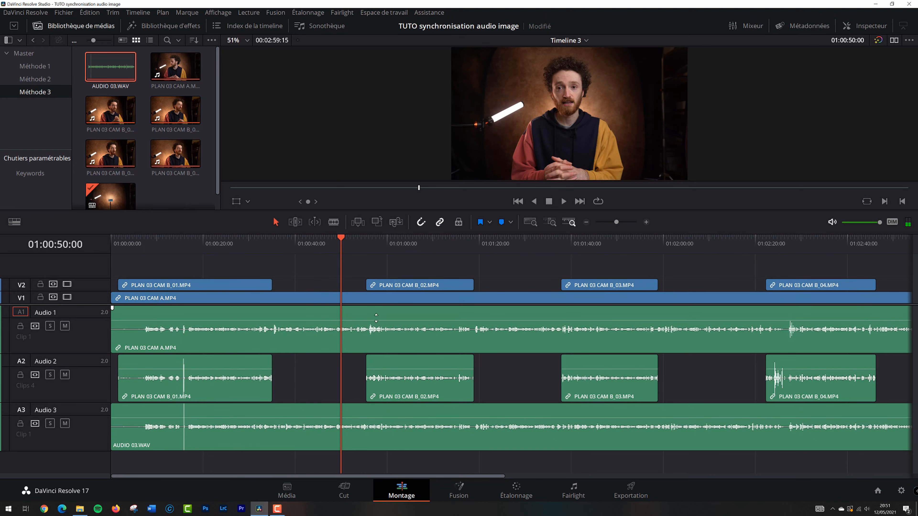
pyautogui.scroll(8, 415, 412)
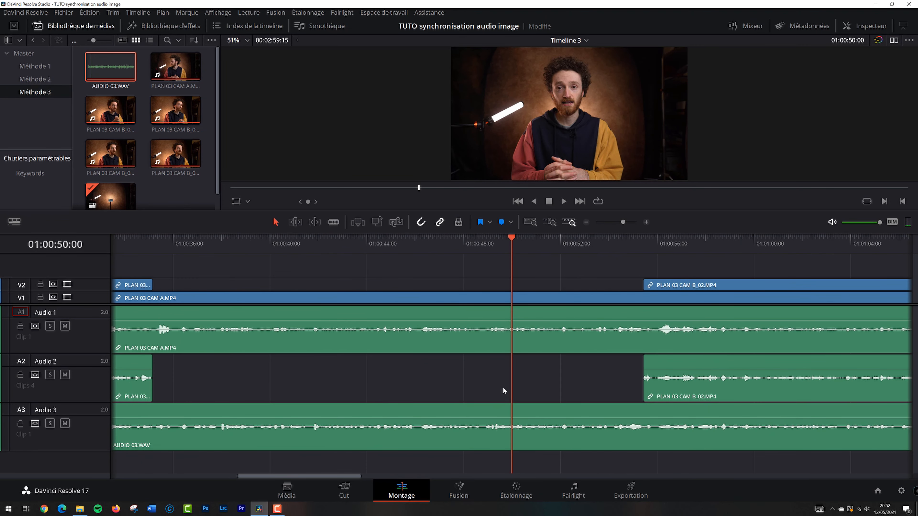
pyautogui.moveTo(486, 241); pyautogui.dragTo(508, 242)
pyautogui.press('b')
pyautogui.click(507, 298)
pyautogui.click(507, 415)
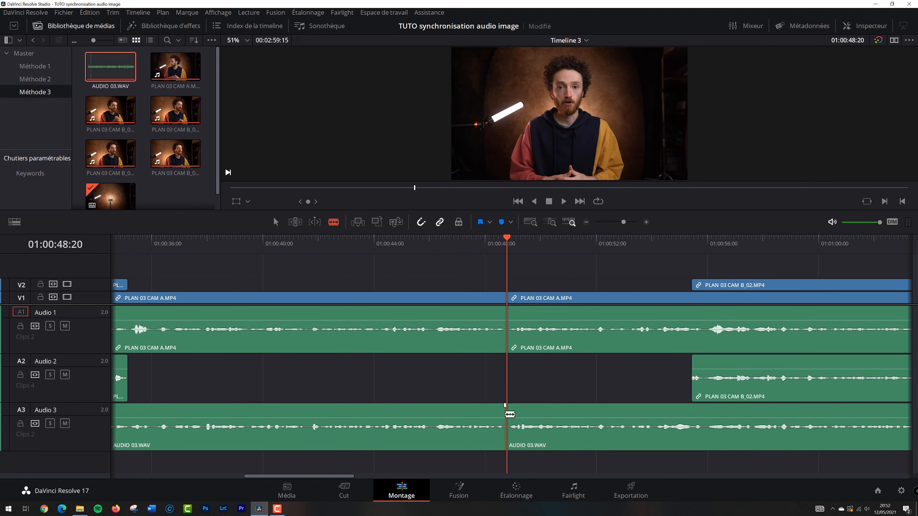
# Step: Auto-align PLAN 03 CAM B_02.MP4 with the CAM A and AUDIO 03.WAV segments after the cut, based on waveform
pyautogui.press('a')
pyautogui.scroll(-5, 531, 405)
pyautogui.moveTo(486, 268); pyautogui.dragTo(515, 435)
pyautogui.rightClick(510, 304)
pyautogui.moveTo(507, 262); pyautogui.dragTo(528, 455)
pyautogui.rightClick(527, 300)
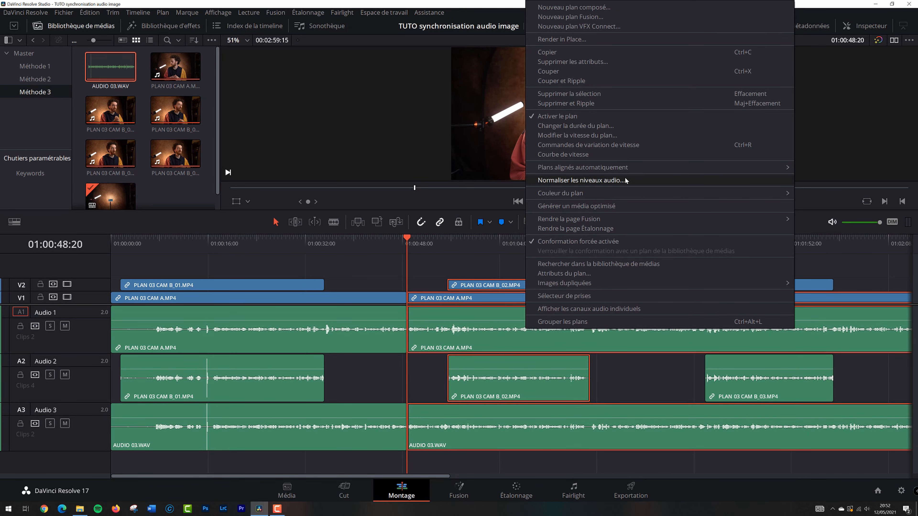
pyautogui.moveTo(621, 168)
pyautogui.click(861, 178)
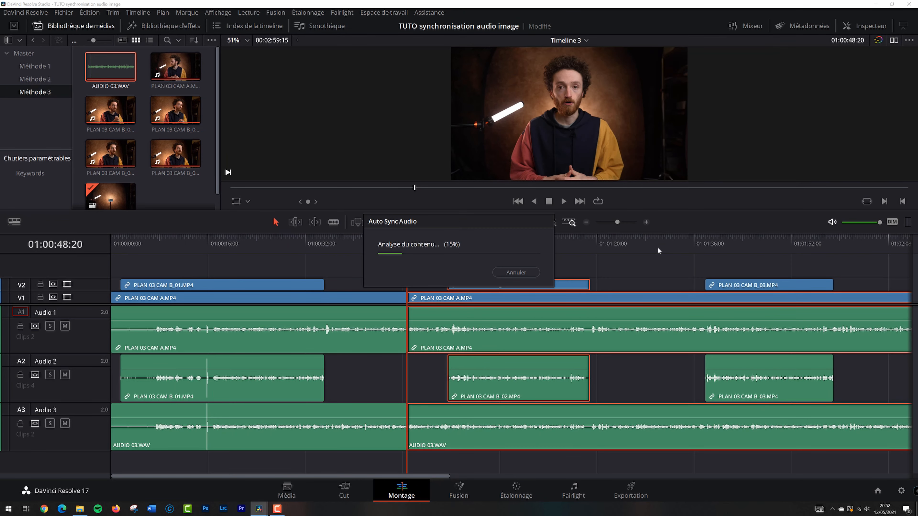
pyautogui.scroll(-2, 448, 310)
pyautogui.click(393, 269)
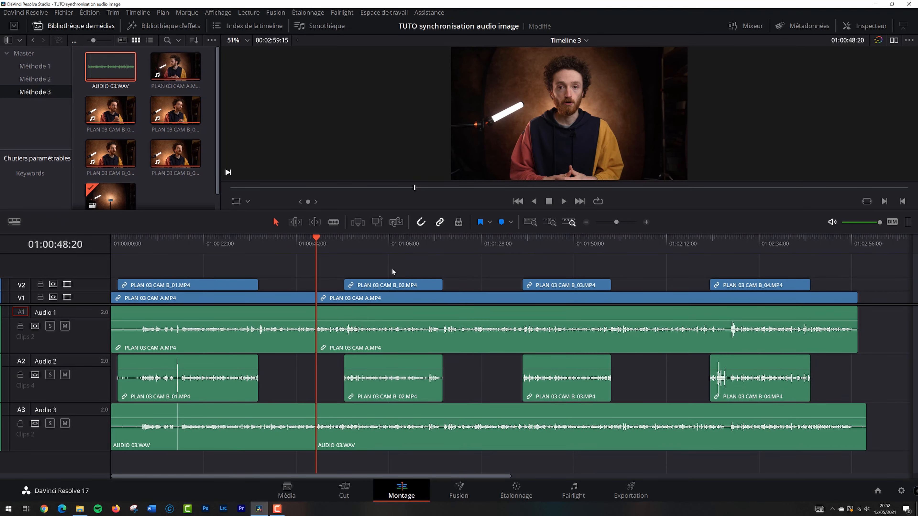
pyautogui.scroll(-1, 392, 277)
pyautogui.moveTo(394, 246); pyautogui.dragTo(416, 245)
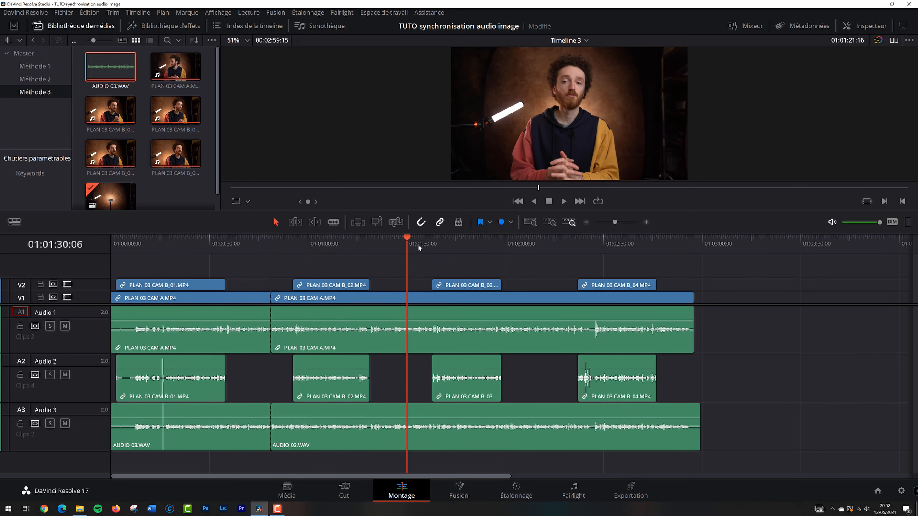
pyautogui.scroll(-1, 413, 254)
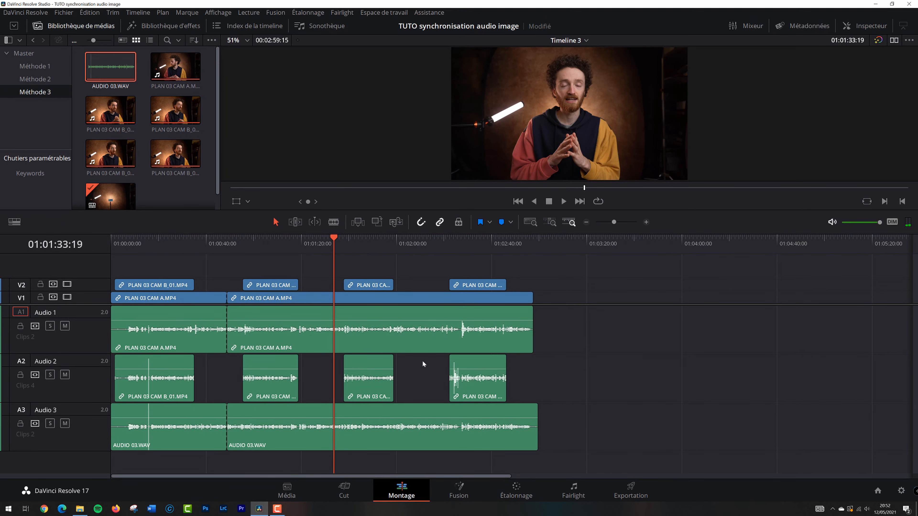
pyautogui.scroll(1, 430, 357)
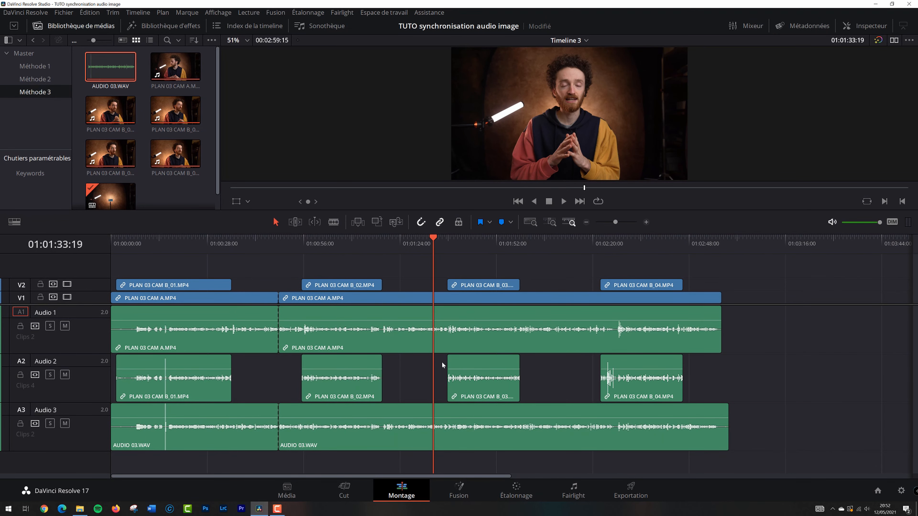
pyautogui.scroll(-1, 491, 336)
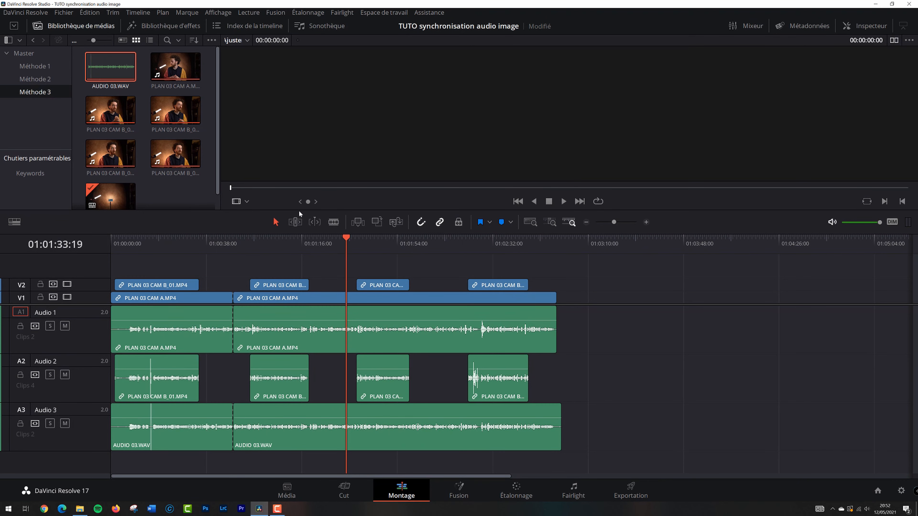
# Step: Open Timeline 1 from the Méthode 1 bin and delete all of its clips
pyautogui.click(23, 80)
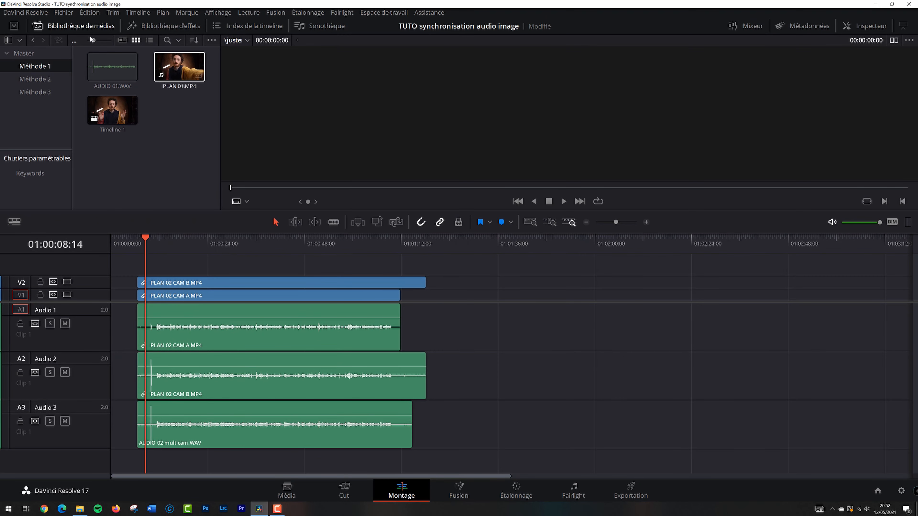
pyautogui.doubleClick(100, 112)
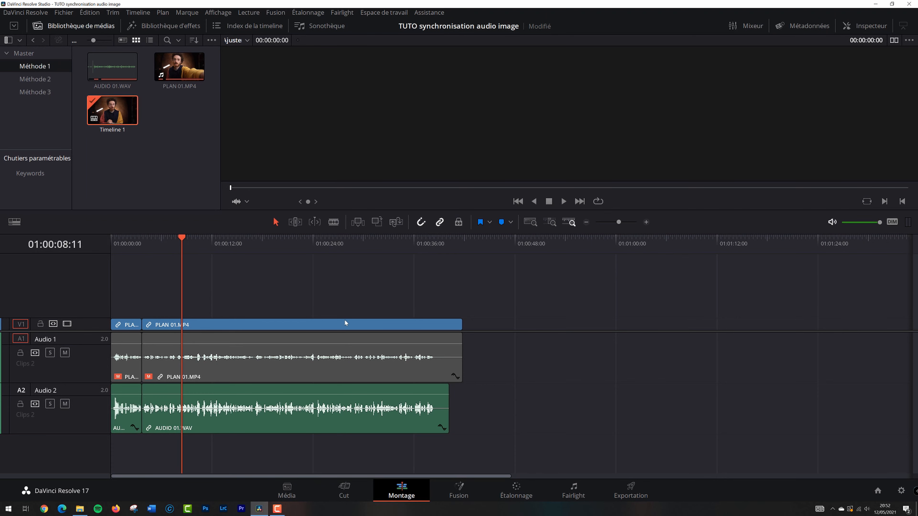
pyautogui.scroll(-1, 341, 336)
pyautogui.scroll(-1, 340, 336)
pyautogui.press('Up')
pyautogui.press('Up')
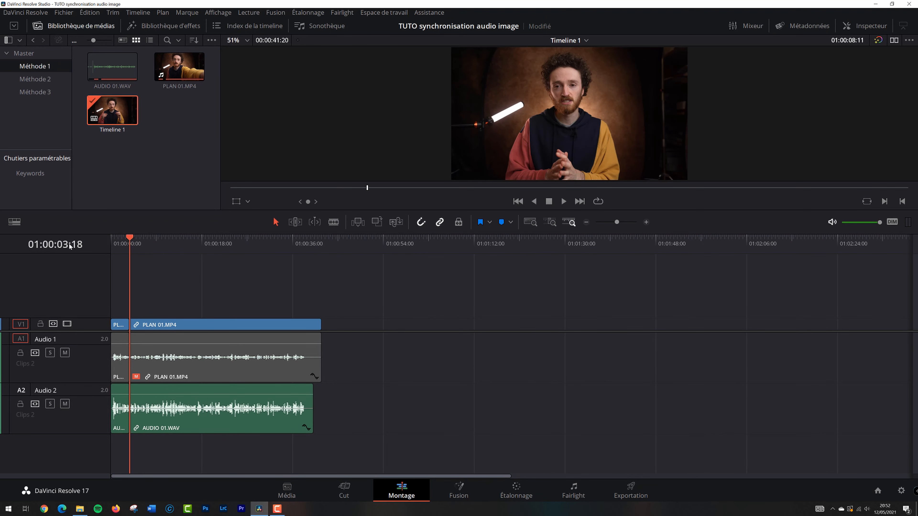
pyautogui.moveTo(315, 293); pyautogui.dragTo(95, 448)
pyautogui.press('Delete')
pyautogui.click(169, 156)
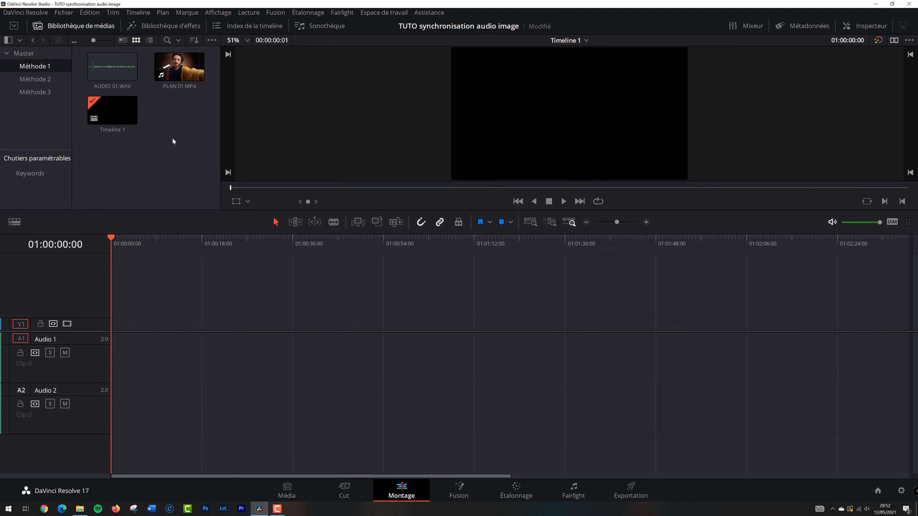
pyautogui.click(181, 81)
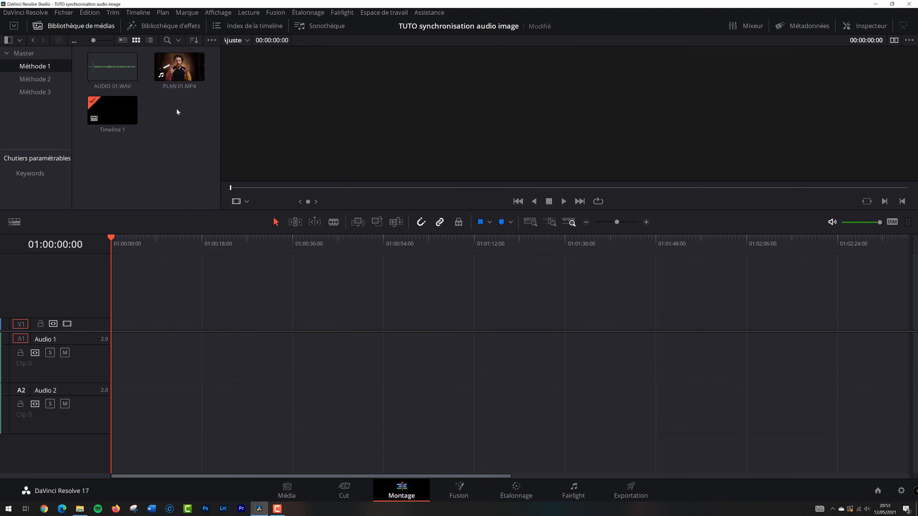
pyautogui.click(127, 70)
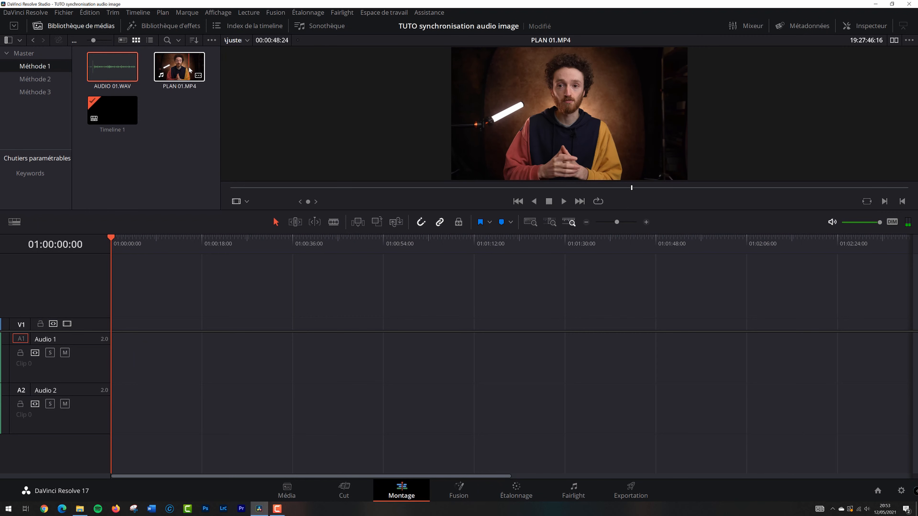
pyautogui.click(173, 129)
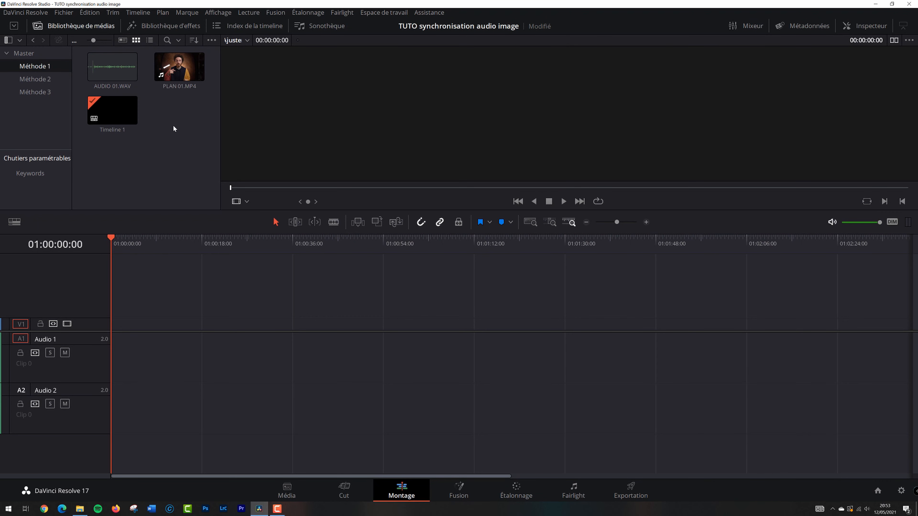
# Step: Auto-sync AUDIO 01.WAV with PLAN 01.MP4 in the media pool based on waveform, without appending tracks
pyautogui.click(120, 68)
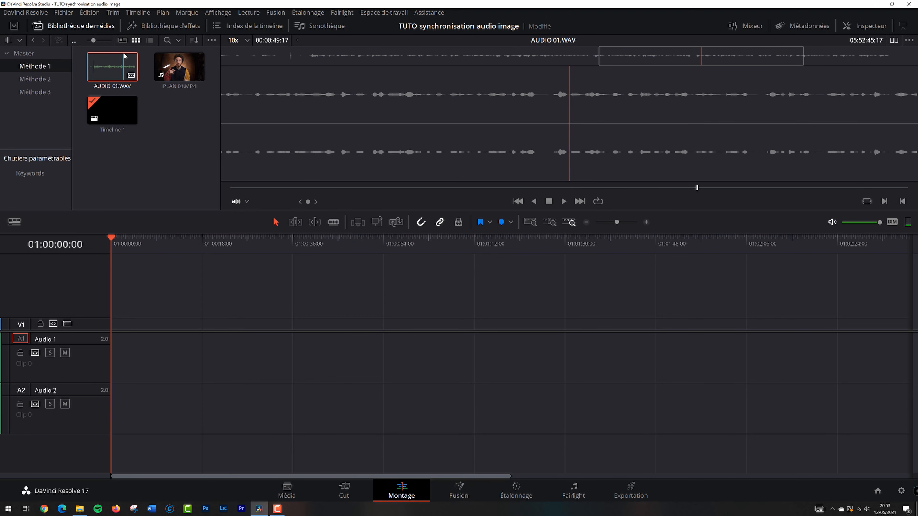
pyautogui.keyDown('ctrl'); pyautogui.click(158, 76); pyautogui.keyUp('ctrl')
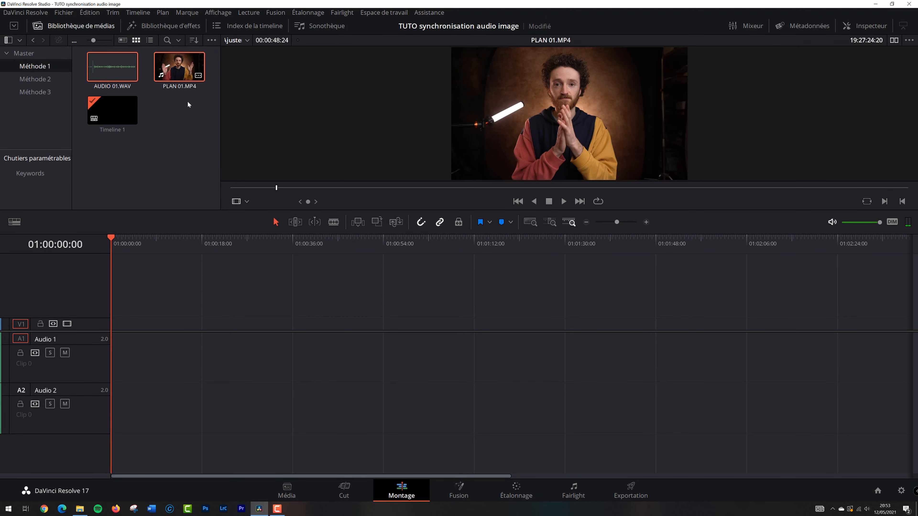
pyautogui.rightClick(178, 72)
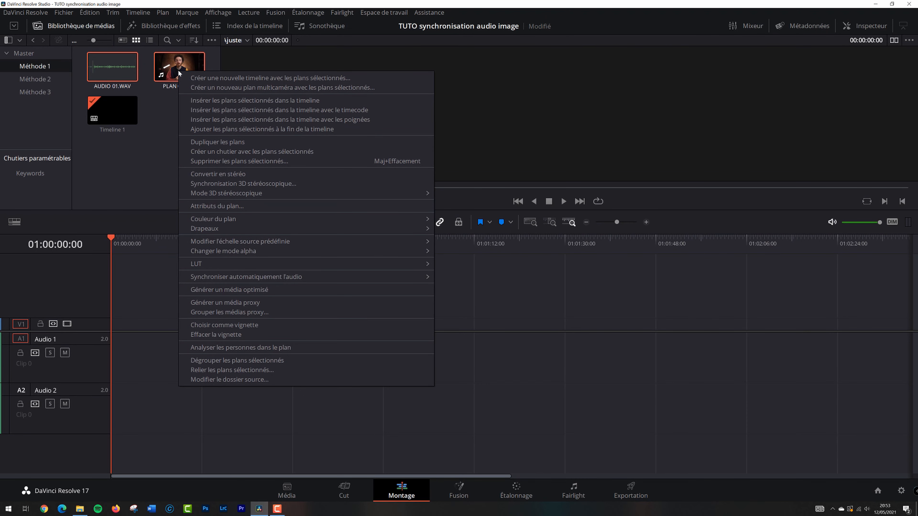
pyautogui.moveTo(248, 275)
pyautogui.moveTo(312, 260)
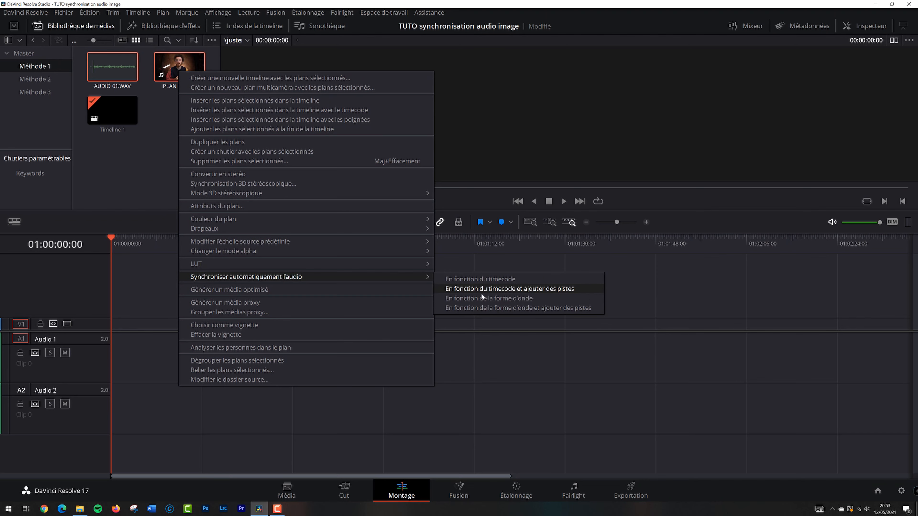
pyautogui.click(491, 298)
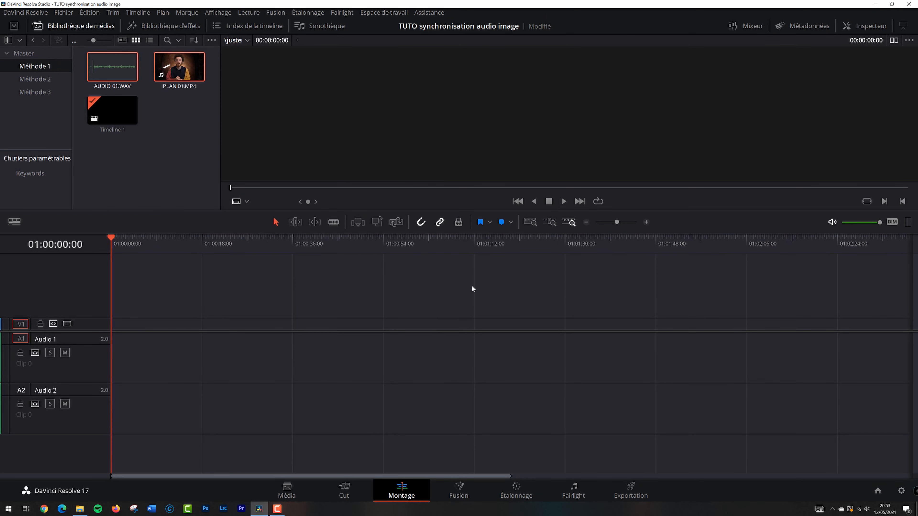
pyautogui.click(159, 138)
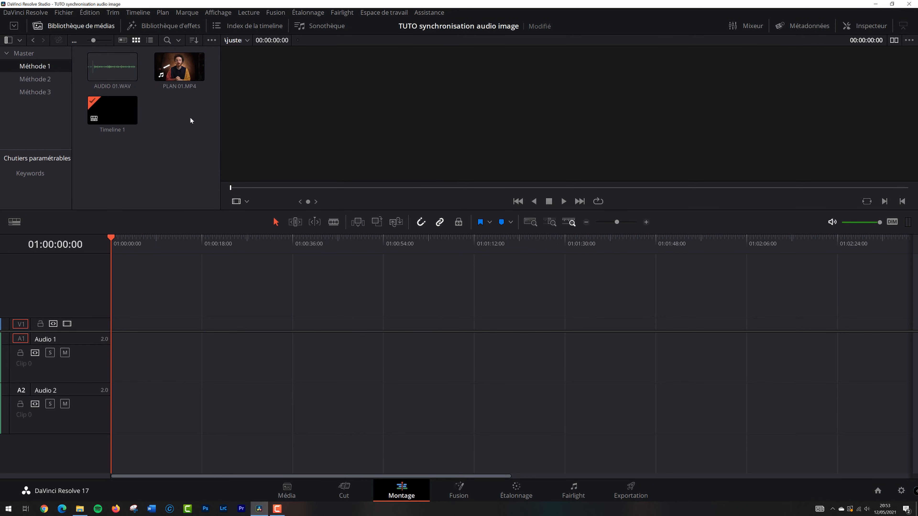
# Step: Place the synchronised PLAN 01.MP4 clip at the start of Timeline 1 on V1 and Audio 1
pyautogui.click(181, 68)
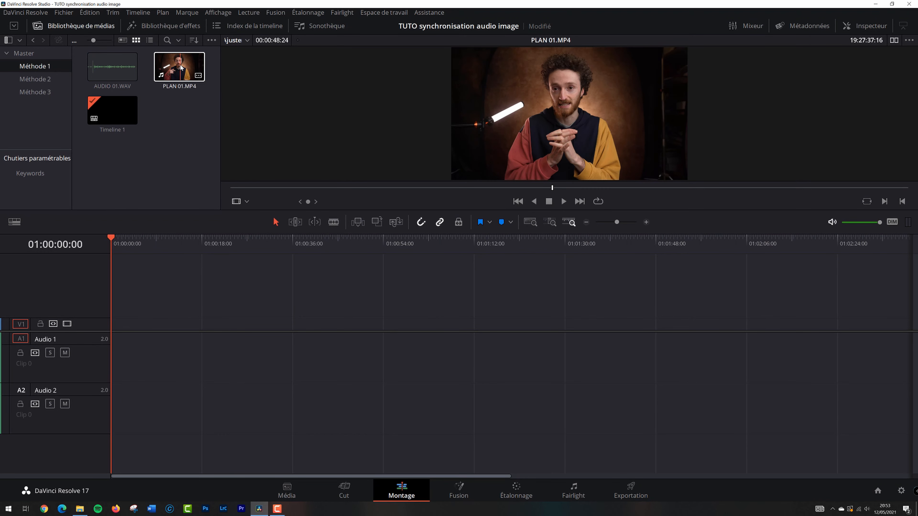
pyautogui.moveTo(181, 67); pyautogui.dragTo(118, 327)
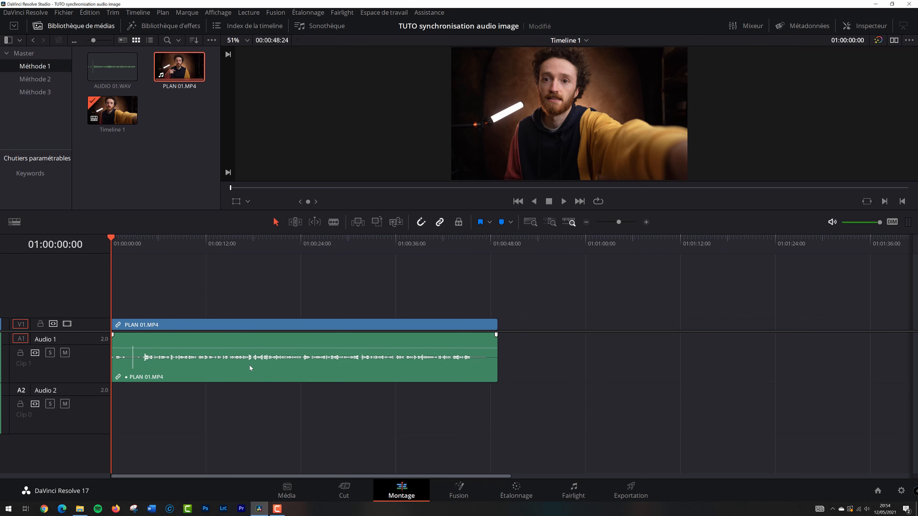
pyautogui.click(195, 72)
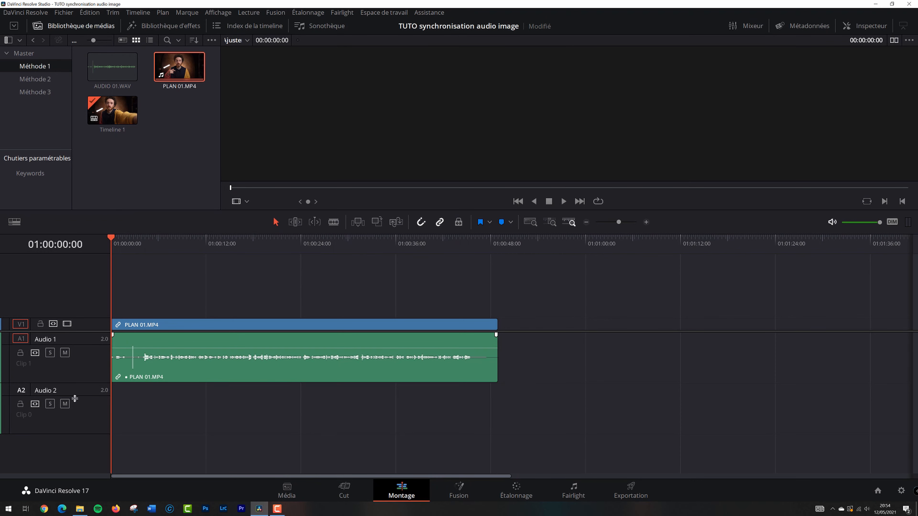
pyautogui.click(280, 317)
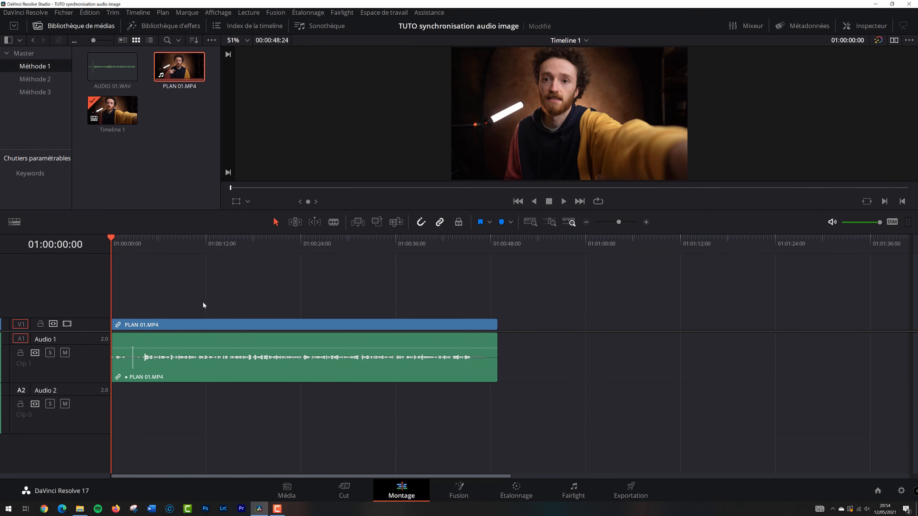
pyautogui.click(168, 326)
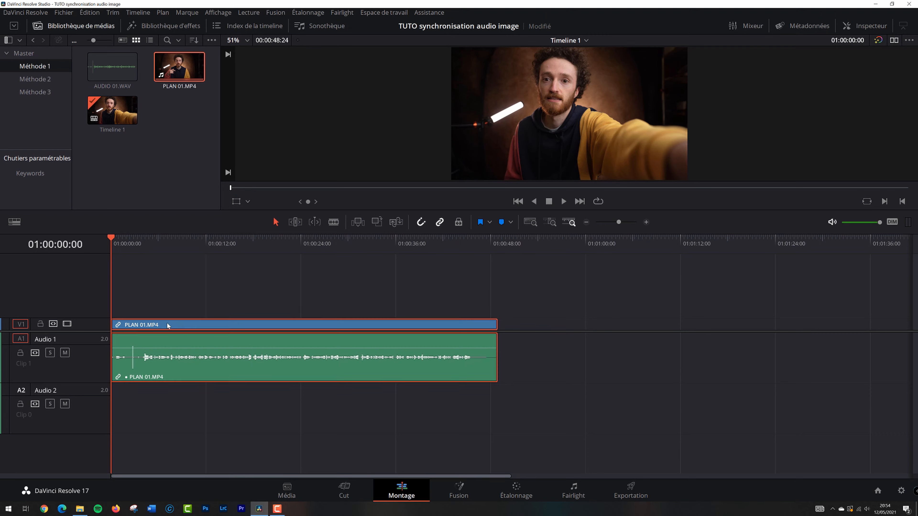
pyautogui.rightClick(177, 341)
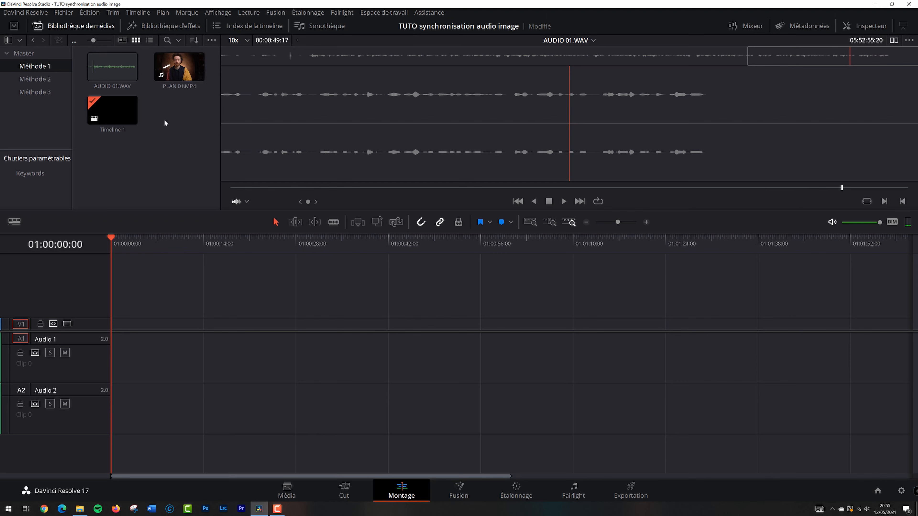
# Step: Create copies of AUDIO 01.WAV and PLAN 01.MP4 in the Méthode 1 bin, plus a second duplicate of PLAN 01.MP4
pyautogui.hotkey('ctrl', 'v')
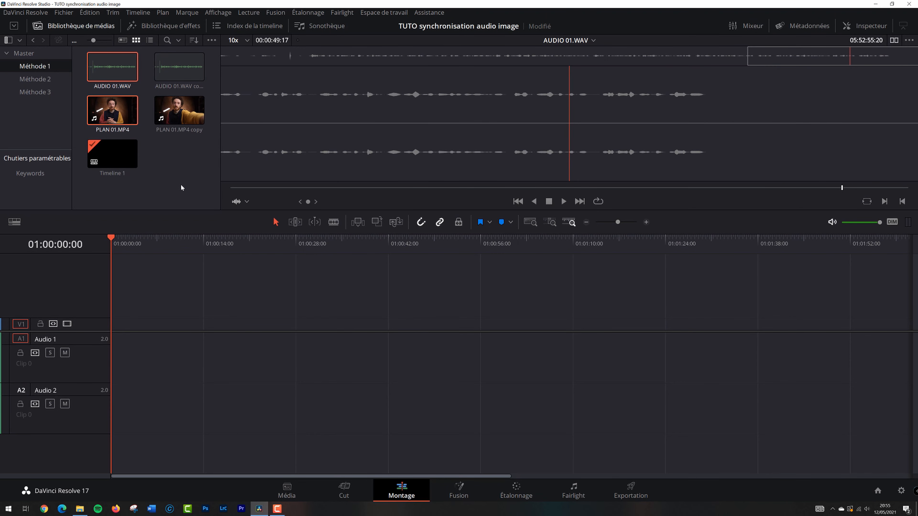
pyautogui.click(185, 122)
pyautogui.rightClick(185, 122)
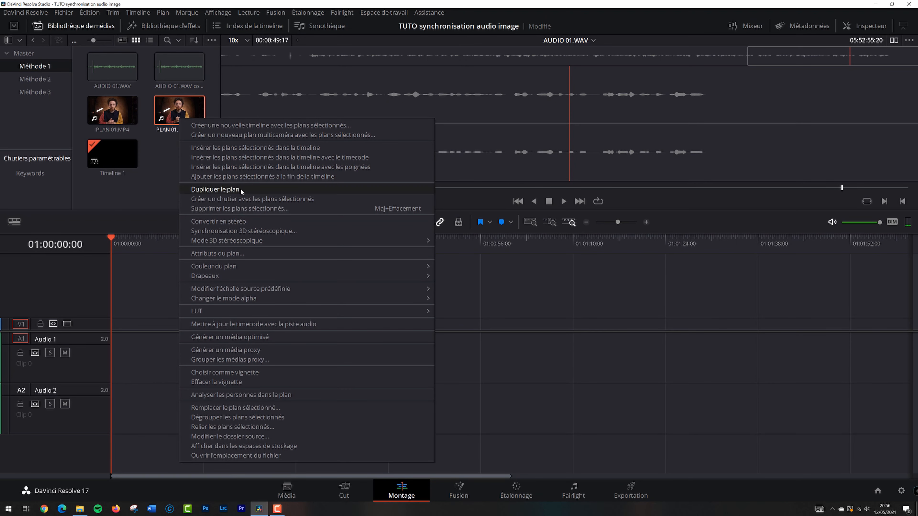
pyautogui.click(241, 189)
# Step: Place the unsynchronised PLAN 01.MP4 copy 1 at the start of Timeline 1 on V1 and Audio 1
pyautogui.click(112, 156)
pyautogui.moveTo(112, 156); pyautogui.dragTo(131, 325)
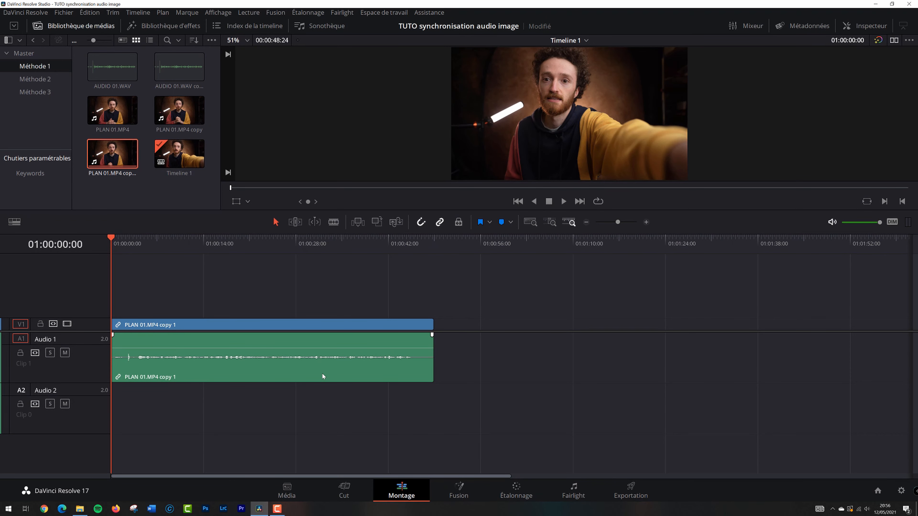
pyautogui.scroll(-3, 324, 378)
# Step: Auto-sync AUDIO 01.WAV with PLAN 01.MP4 in the Méthode 1 bin based on waveform, without appending tracks
pyautogui.click(113, 67)
pyautogui.keyDown('ctrl'); pyautogui.click(116, 134); pyautogui.keyUp('ctrl')
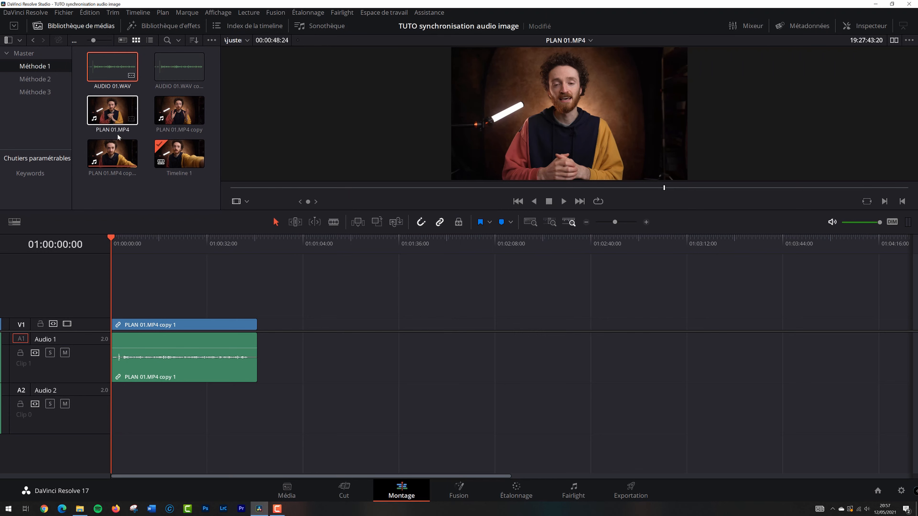
pyautogui.rightClick(119, 120)
pyautogui.moveTo(224, 289)
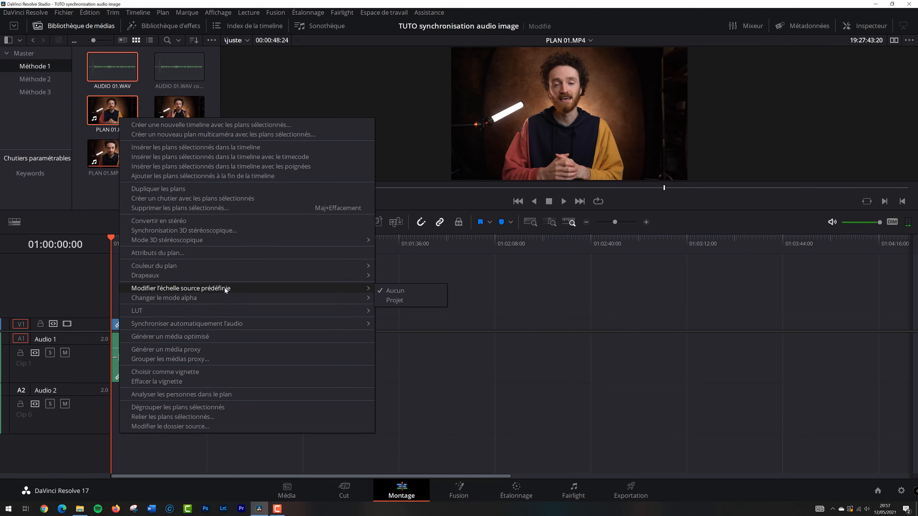
pyautogui.moveTo(256, 327)
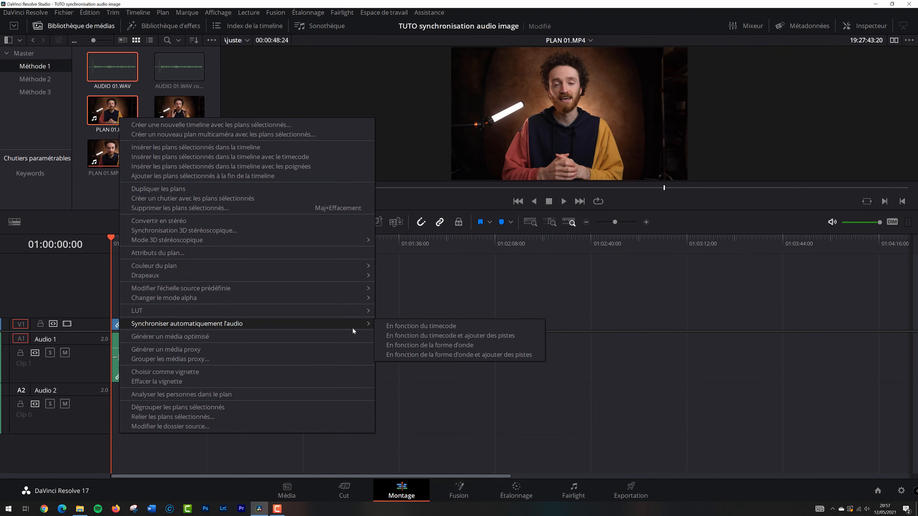
pyautogui.click(426, 345)
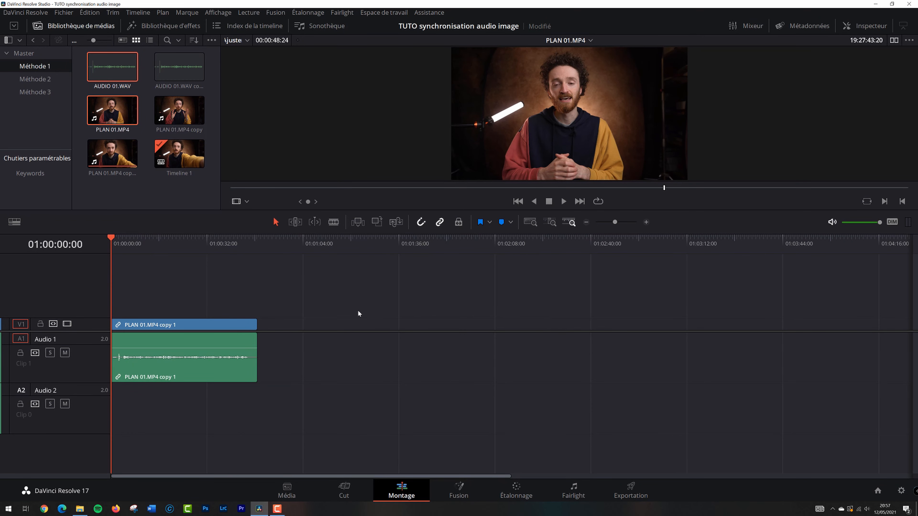
# Step: Place the synchronised PLAN 01.MP4 on V1 and Audio 1 after PLAN 01.MP4 copy 1, leaving a gap, and move the playhead onto it
pyautogui.click(112, 114)
pyautogui.moveTo(112, 114); pyautogui.dragTo(302, 343)
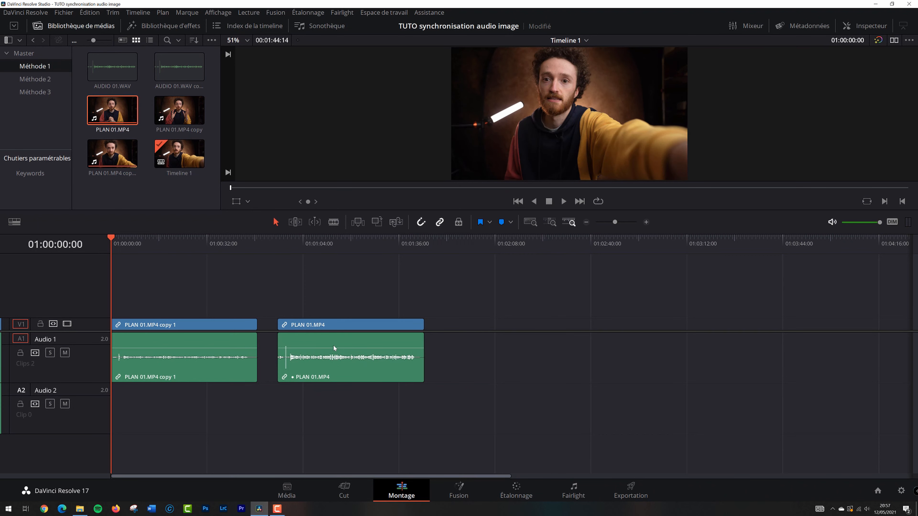
pyautogui.click(297, 247)
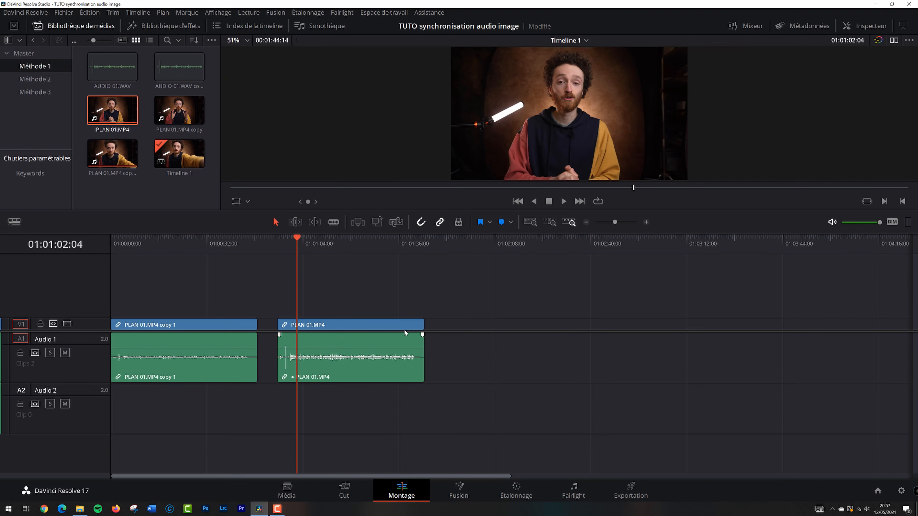
# Step: Inspect the audio source channel options in the clip attributes of the timeline clips, cancelling without changes
pyautogui.rightClick(325, 376)
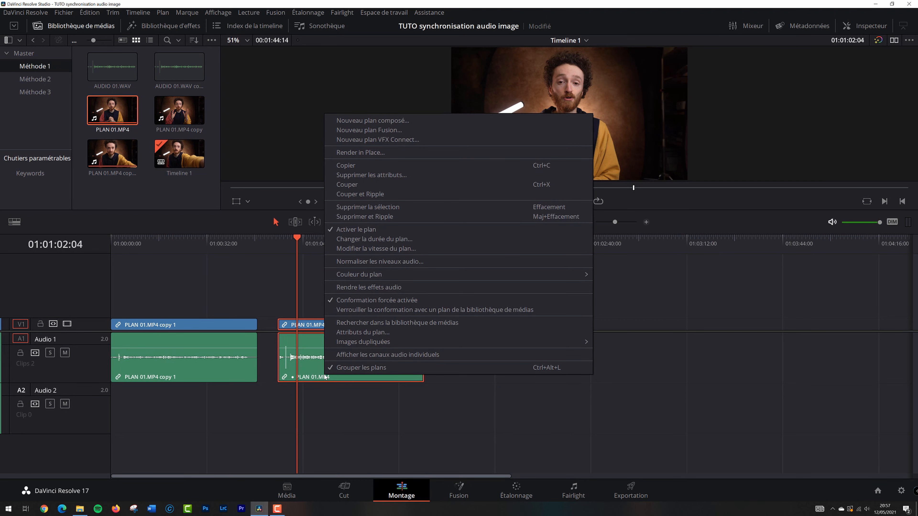
pyautogui.click(383, 333)
pyautogui.click(456, 162)
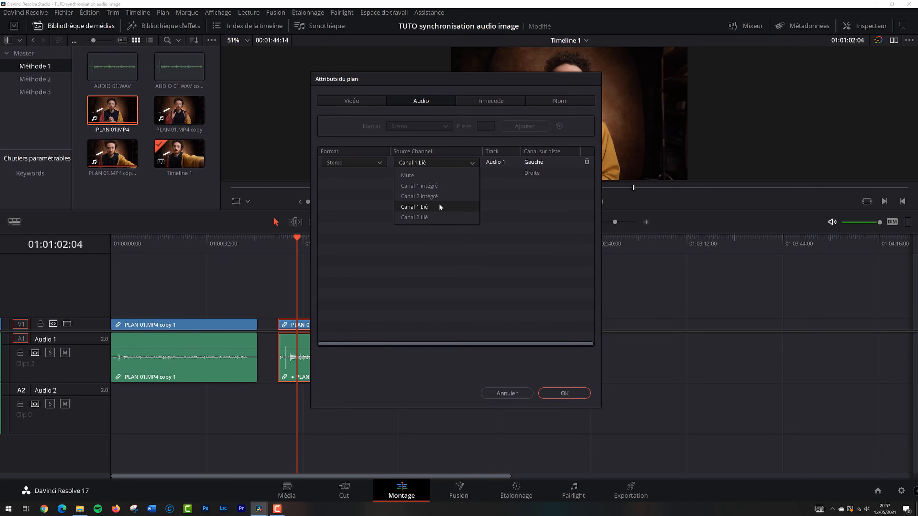
pyautogui.click(419, 186)
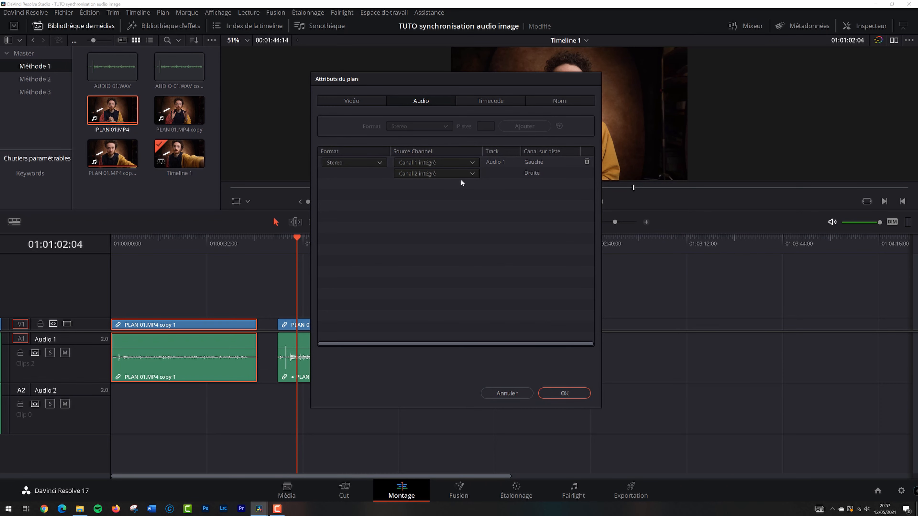
pyautogui.click(501, 394)
pyautogui.rightClick(327, 341)
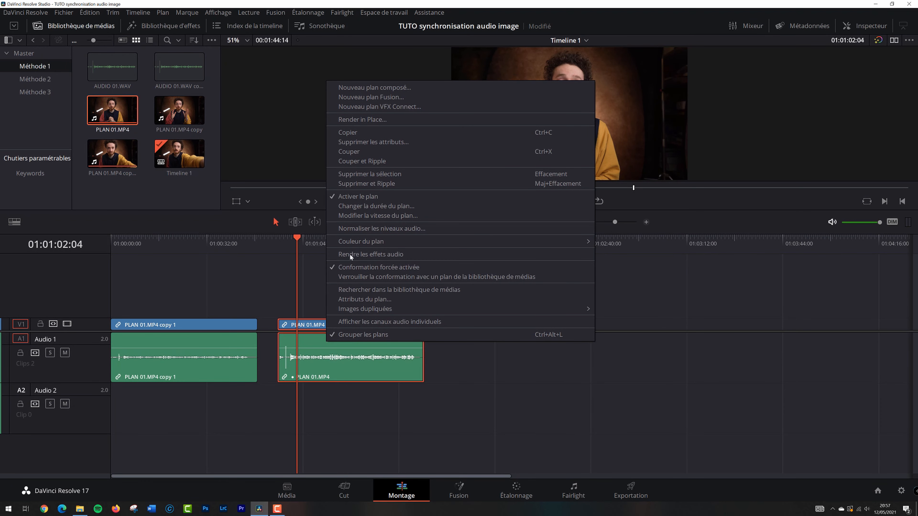
pyautogui.click(276, 276)
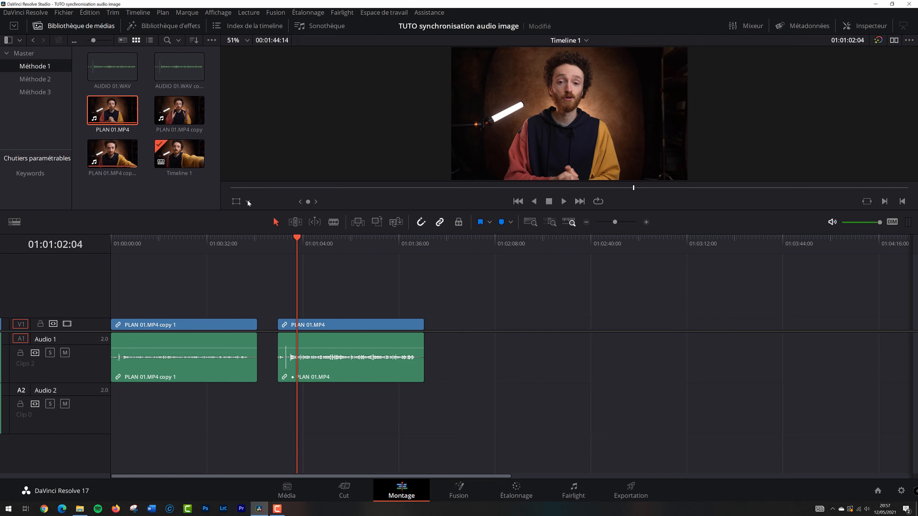
# Step: Auto-sync the copy of AUDIO 01.WAV with PLAN 01.MP4 copy based on waveform, with tracks appended
pyautogui.click(179, 112)
pyautogui.keyDown('ctrl'); pyautogui.click(176, 72); pyautogui.keyUp('ctrl')
pyautogui.rightClick(187, 107)
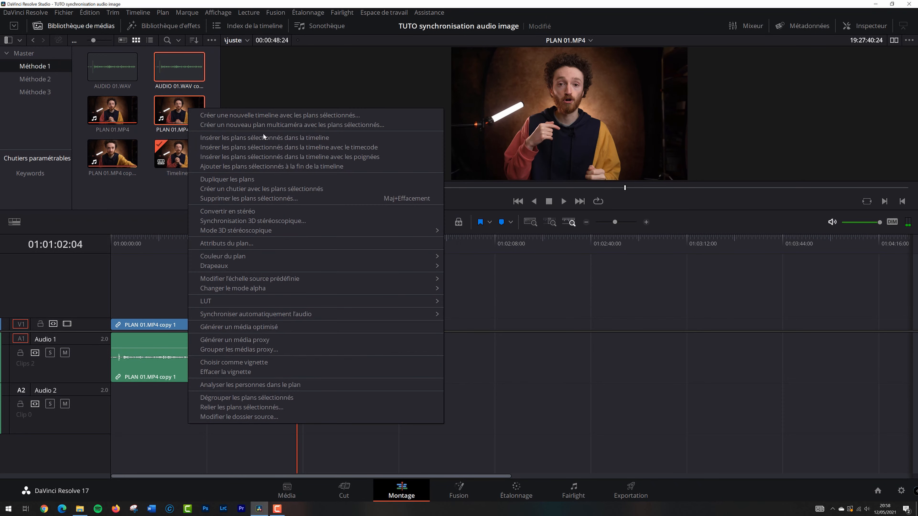
pyautogui.moveTo(416, 314)
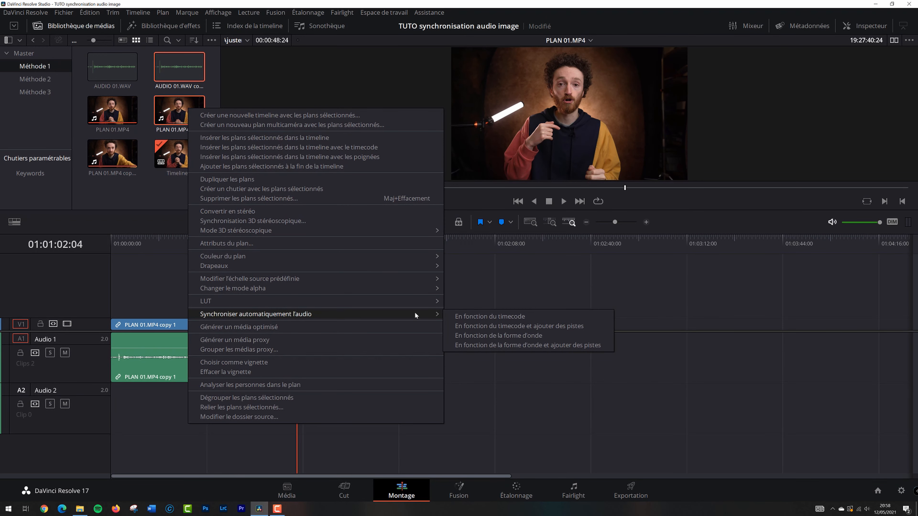
pyautogui.click(563, 345)
# Step: Place the synchronised PLAN 01.MP4 copy after PLAN 01.MP4 on V1, Audio 1 and Audio 2, leaving a gap, and move the playhead onto it
pyautogui.moveTo(179, 110); pyautogui.dragTo(459, 343)
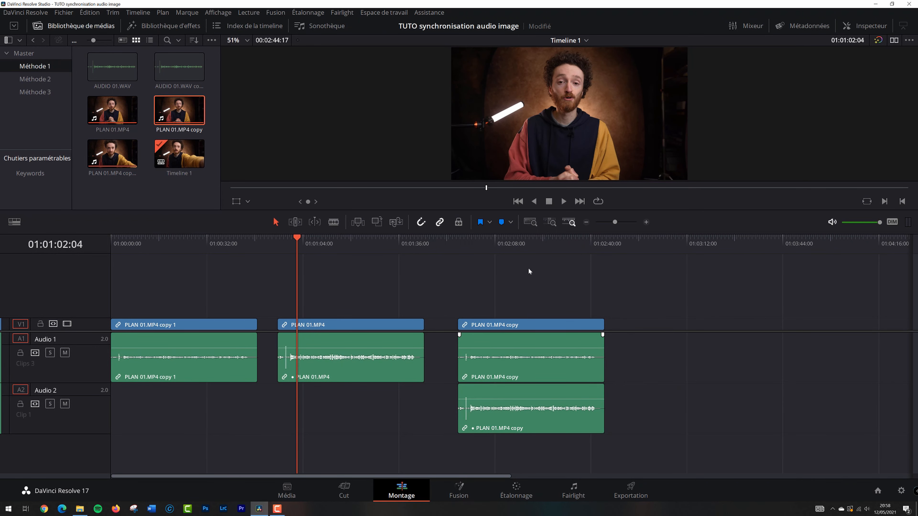
pyautogui.click(487, 242)
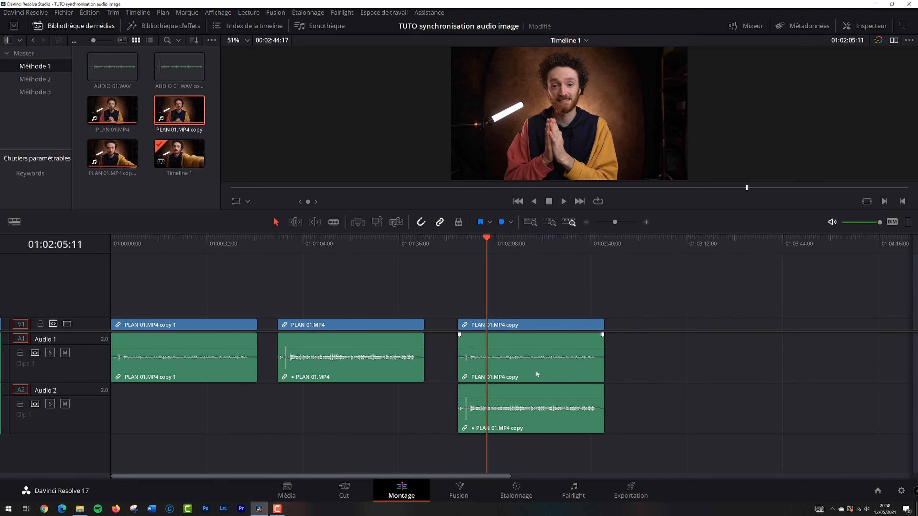
# Step: Compare the two audio tracks of PLAN 01.MP4 copy and disable its camera audio on Audio 1
pyautogui.scroll(2, 535, 383)
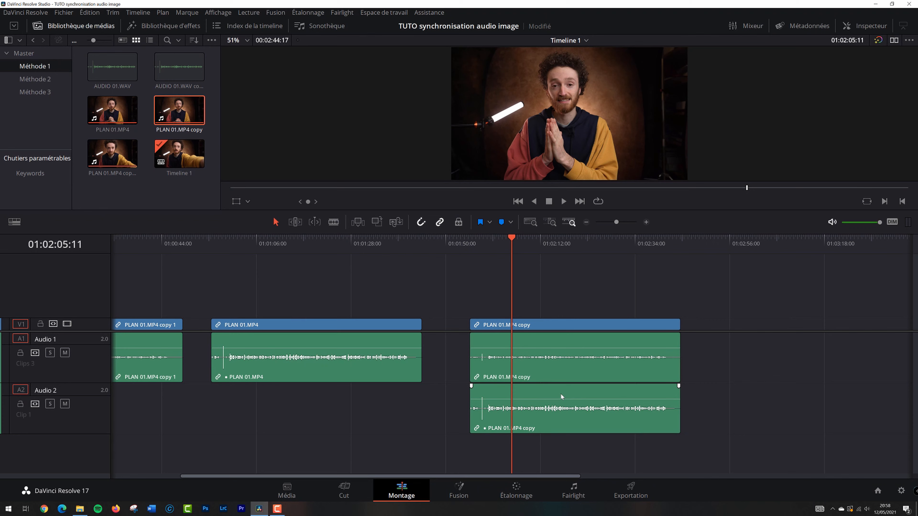
pyautogui.scroll(3, 561, 394)
pyautogui.scroll(1, 478, 417)
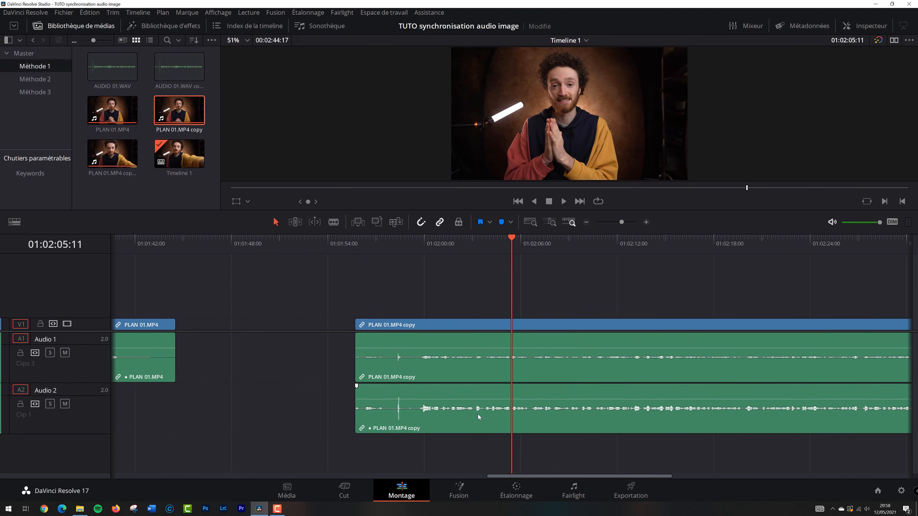
pyautogui.scroll(-4, 478, 417)
pyautogui.click(483, 343)
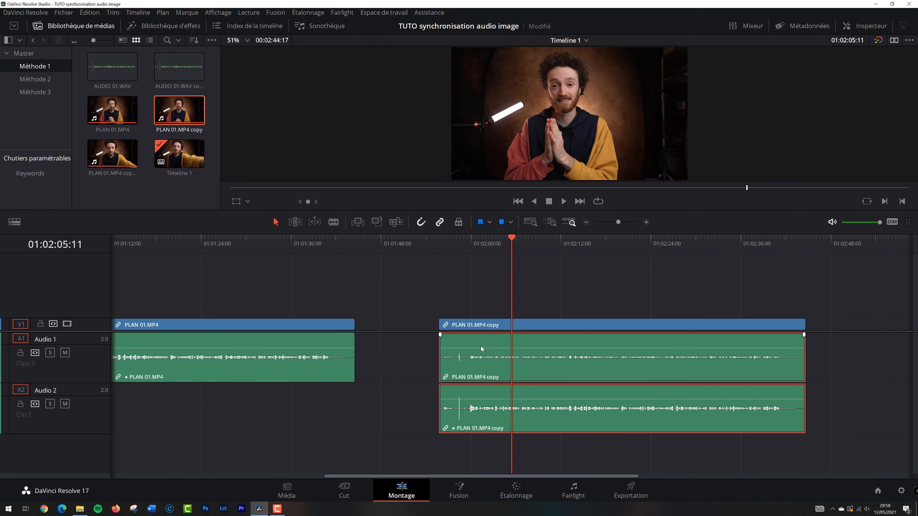
pyautogui.rightClick(491, 348)
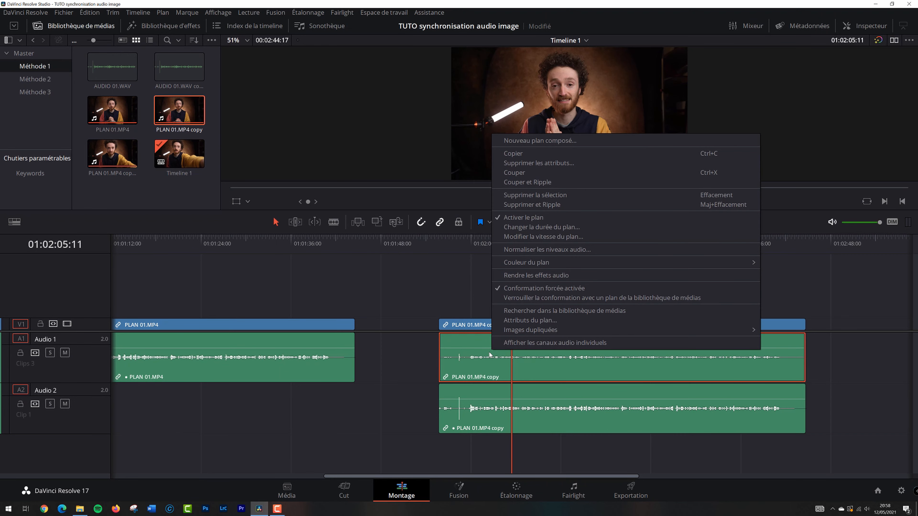
pyautogui.click(524, 217)
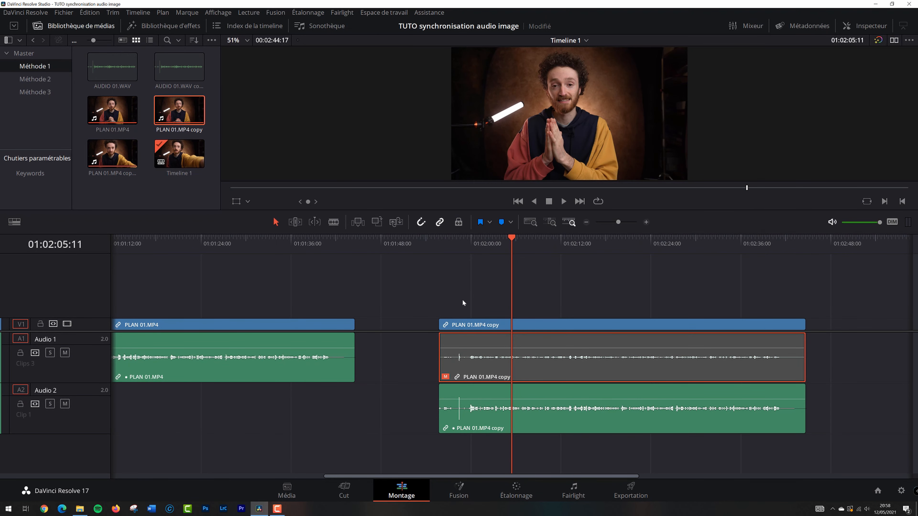
# Step: Move the PLAN 01.MP4 copy clip with both its audio tracks slightly earlier in the timeline
pyautogui.moveTo(513, 325); pyautogui.dragTo(485, 331)
pyautogui.hotkey('ctrl', '-')
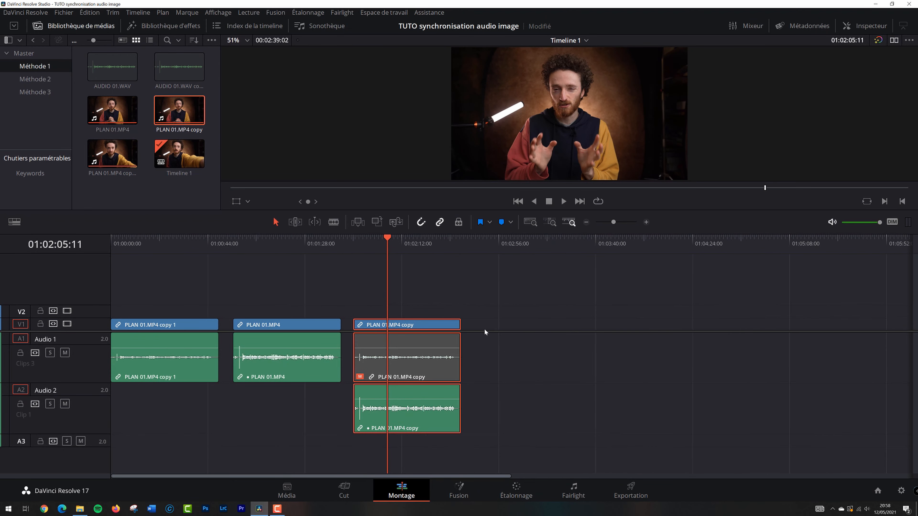
pyautogui.hotkey('ctrl', '-')
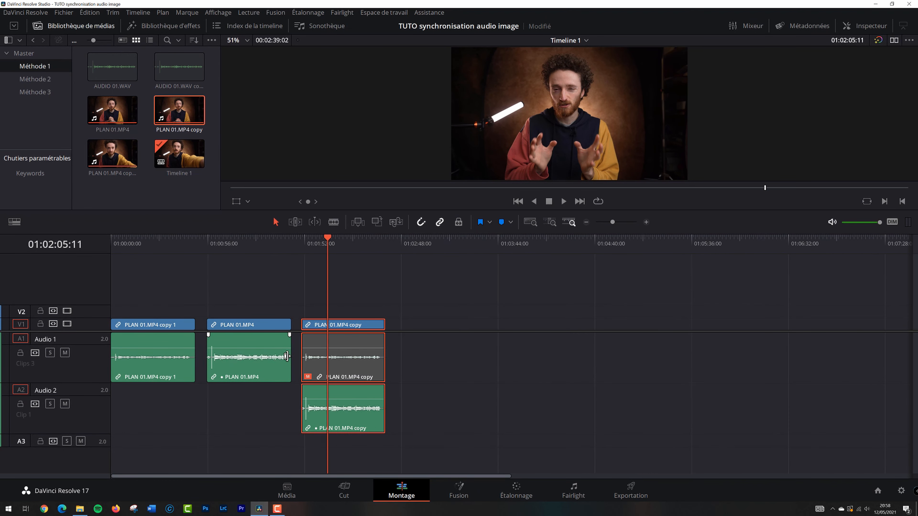
pyautogui.hotkey('ctrl', '=')
# Step: Reduce the height of the Audio 1 track and shift the PLAN 01.MP4 copy clip slightly later in the timeline
pyautogui.moveTo(72, 382); pyautogui.dragTo(94, 337)
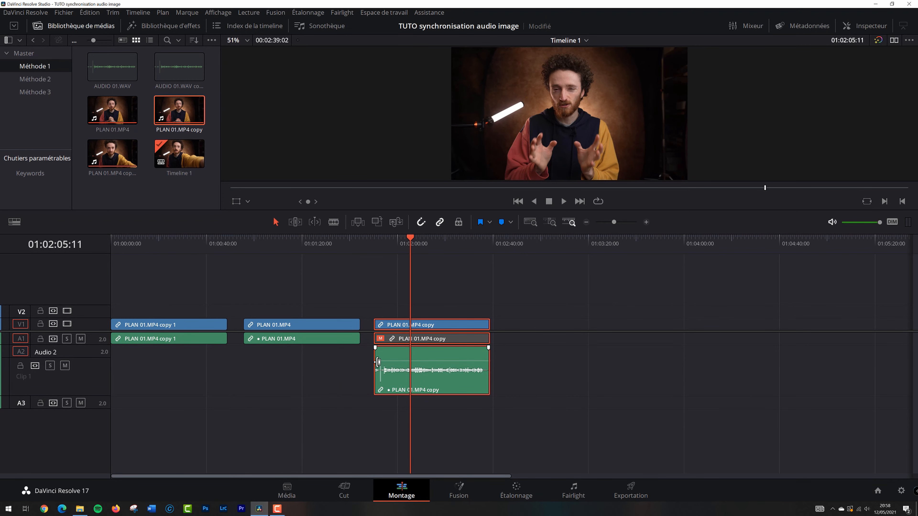
pyautogui.scroll(5, 424, 395)
pyautogui.scroll(3, 476, 385)
pyautogui.click(672, 360)
pyautogui.moveTo(509, 328)
pyautogui.mouseDown()
pyautogui.moveTo(620, 324)
pyautogui.moveTo(505, 325)
pyautogui.moveTo(524, 325)
pyautogui.mouseUp()
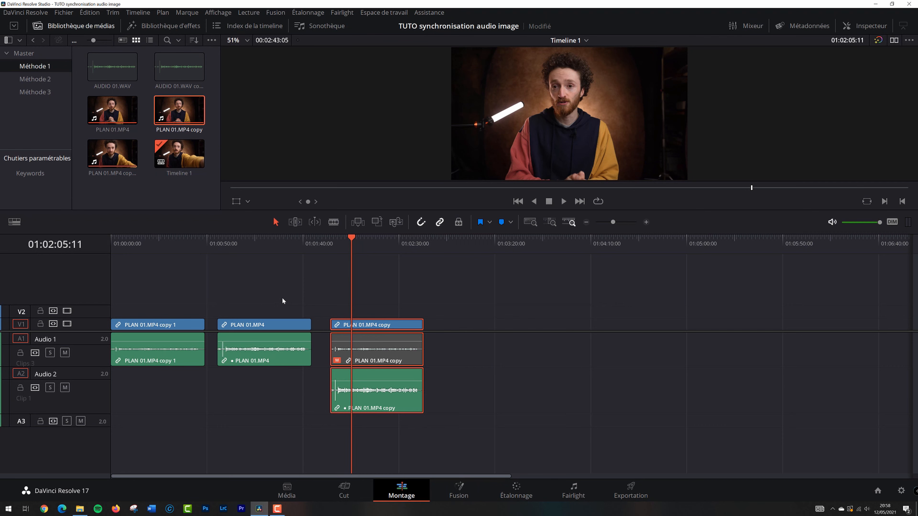
# Step: Select all items in the Méthode 1 bin and review the automatic audio sync option, closing it without applying
pyautogui.click(160, 183)
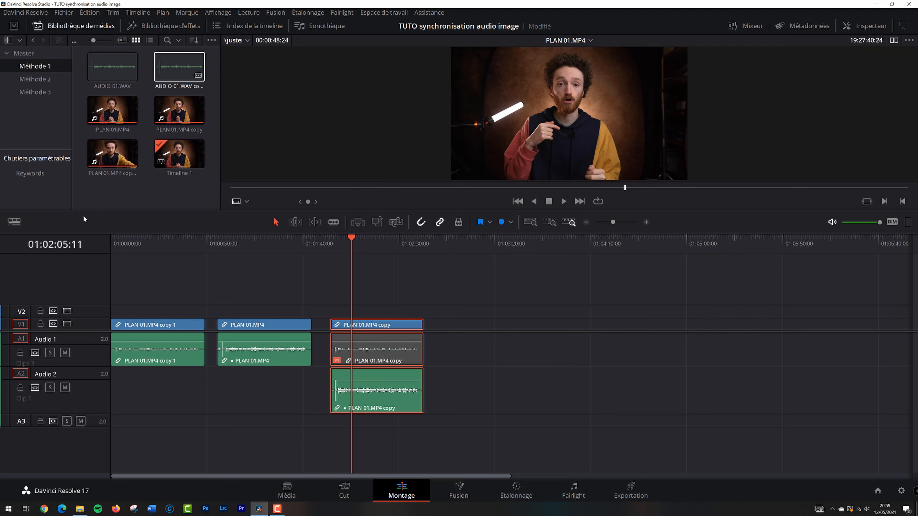
pyautogui.moveTo(92, 206); pyautogui.dragTo(190, 62)
pyautogui.rightClick(190, 62)
pyautogui.moveTo(386, 223)
pyautogui.click(491, 245)
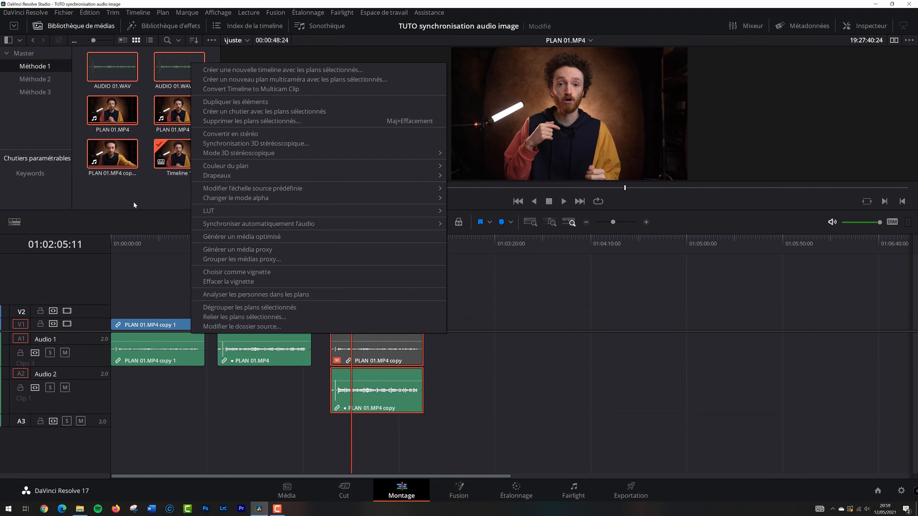
pyautogui.click(133, 202)
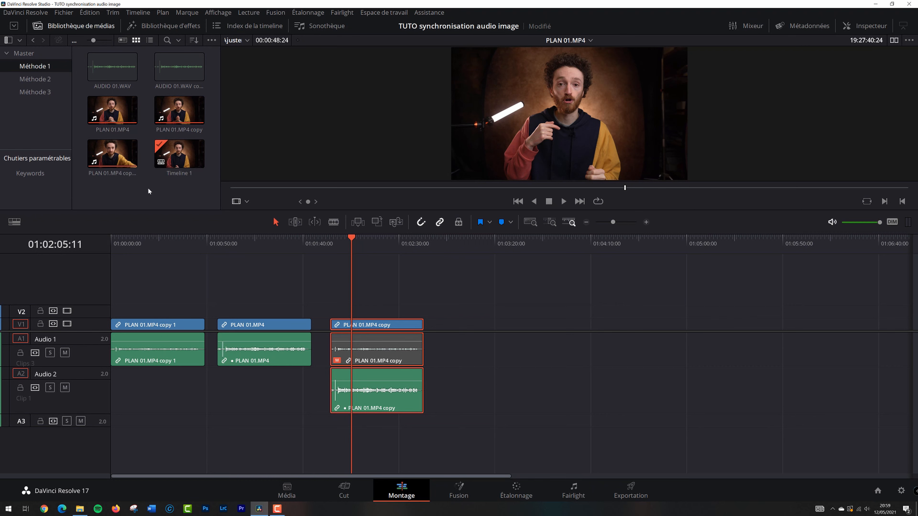
pyautogui.click(113, 121)
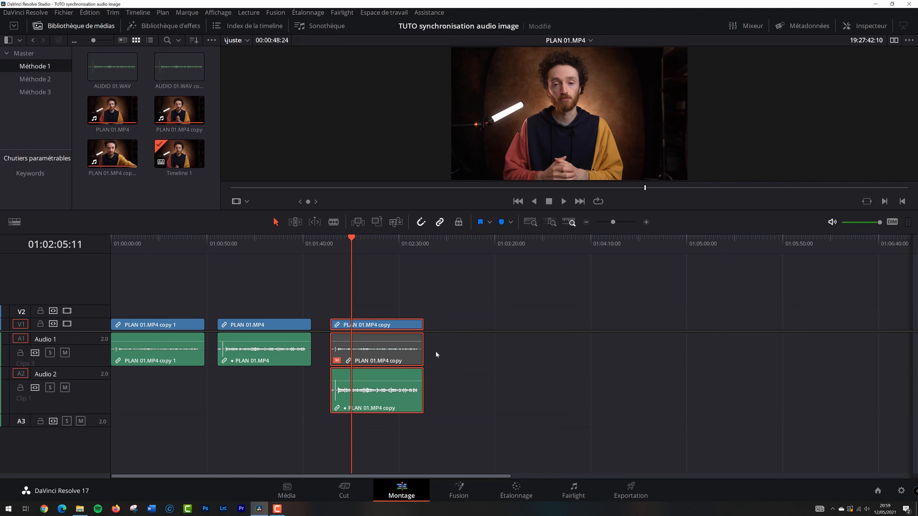
pyautogui.click(460, 376)
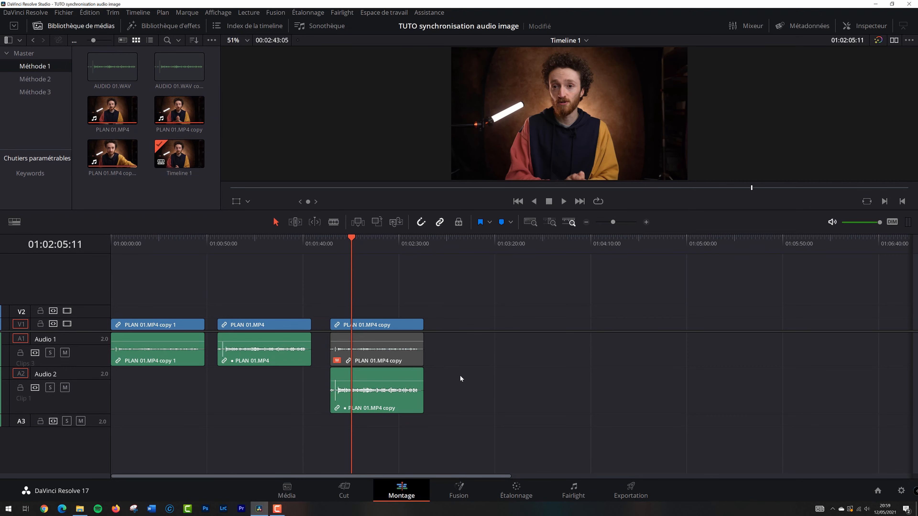
pyautogui.hotkey('ctrl', '-')
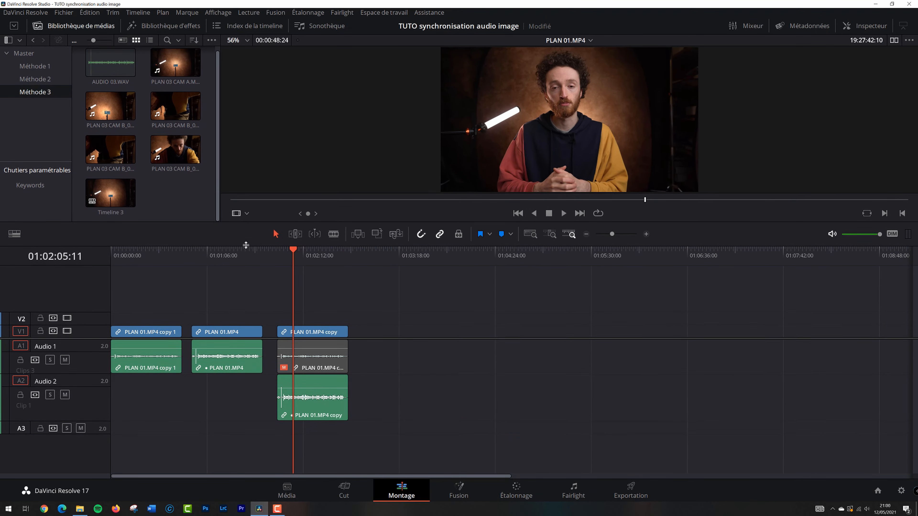
# Step: Enlarge the media pool area and compare the contents of the Méthode 2 and Méthode 3 bins, including AUDIO 03.WAV
pyautogui.moveTo(246, 245); pyautogui.dragTo(241, 277)
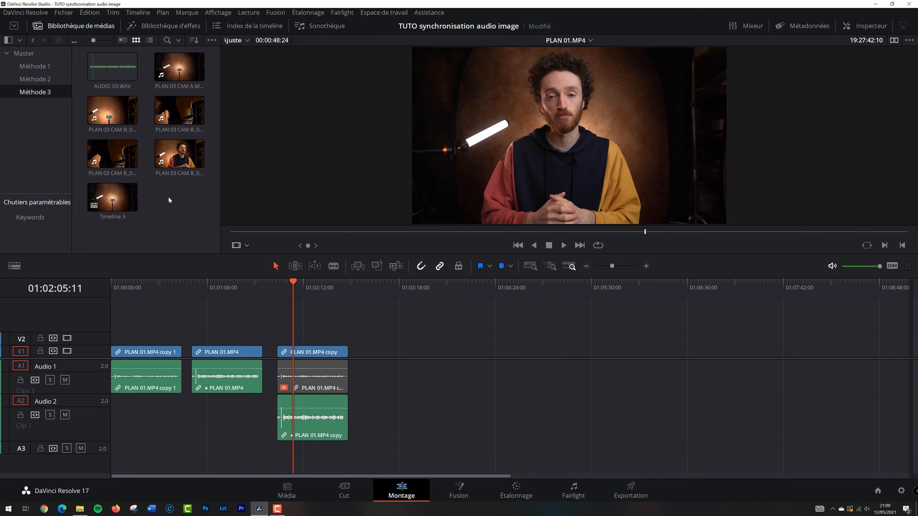
pyautogui.click(51, 79)
pyautogui.click(45, 90)
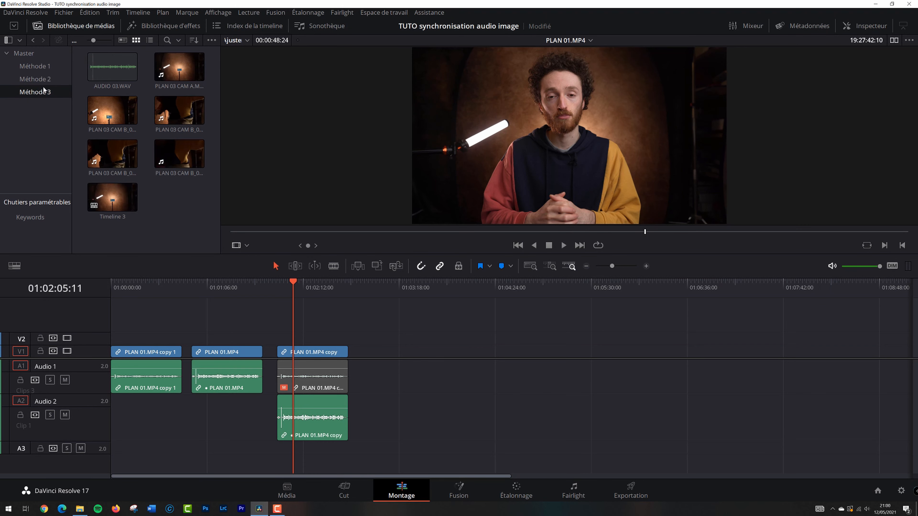
pyautogui.click(43, 80)
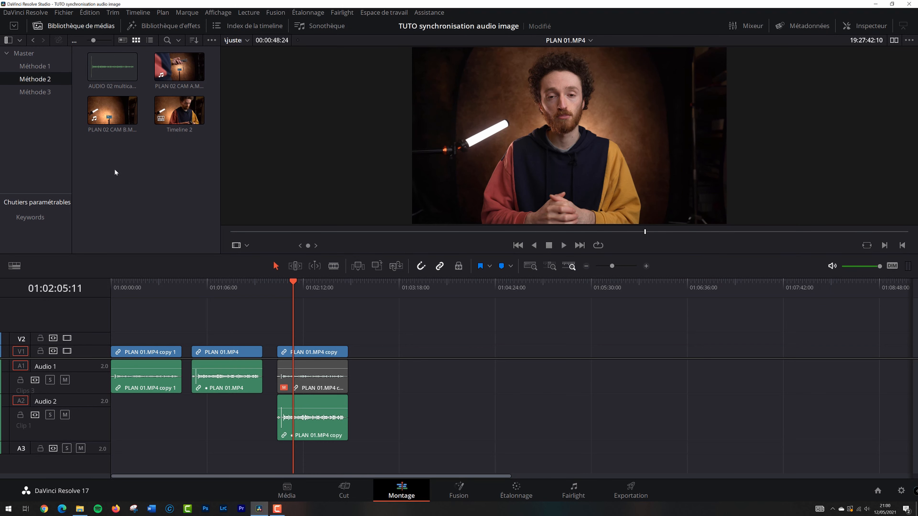
pyautogui.moveTo(149, 127); pyautogui.dragTo(174, 83)
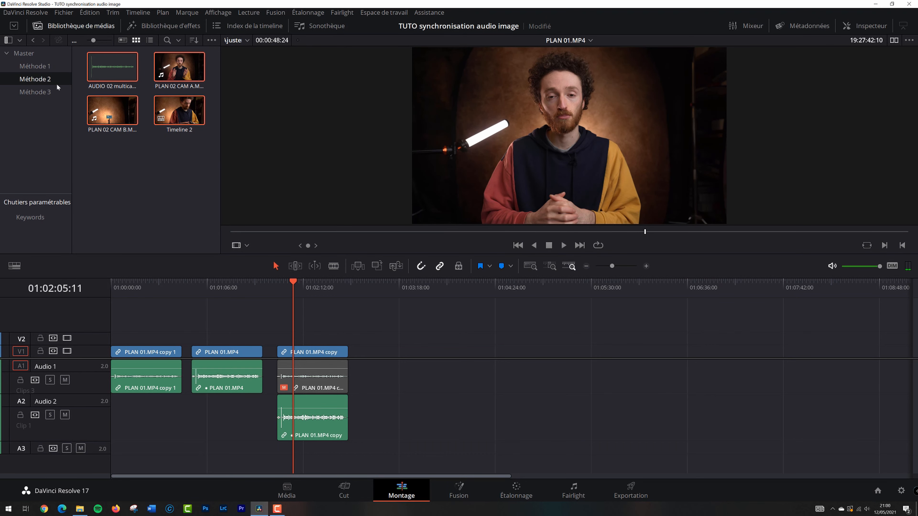
pyautogui.click(60, 92)
pyautogui.click(51, 83)
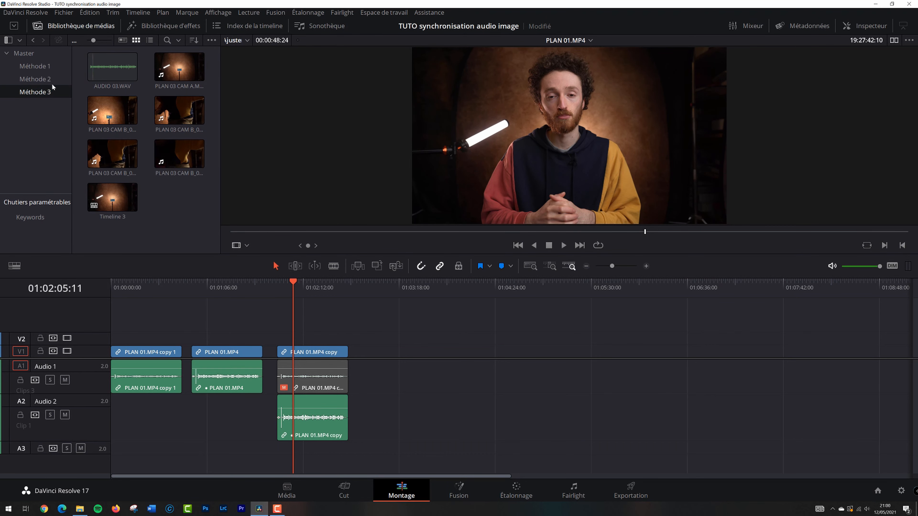
pyautogui.click(50, 92)
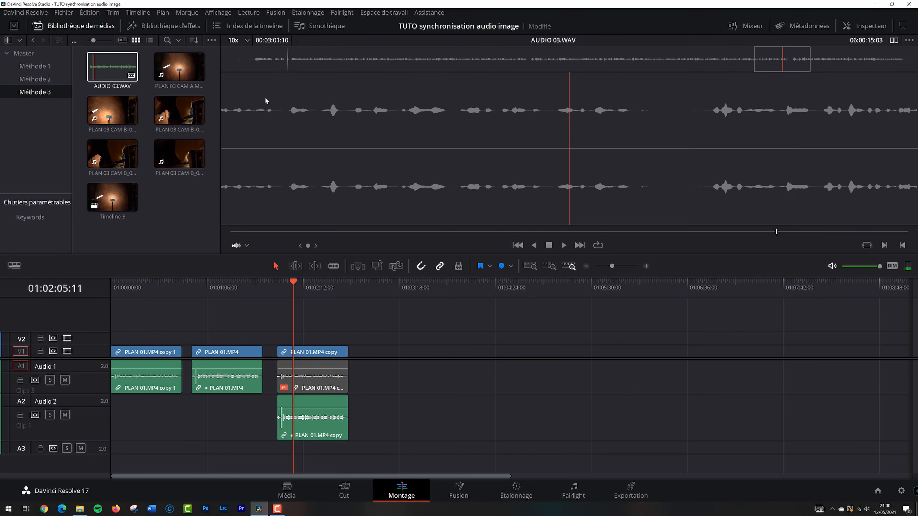
pyautogui.click(121, 67)
# Step: Review the clip commands available for PLAN 02 CAM B.MP4 and select all items in the Méthode 2 bin
pyautogui.click(35, 78)
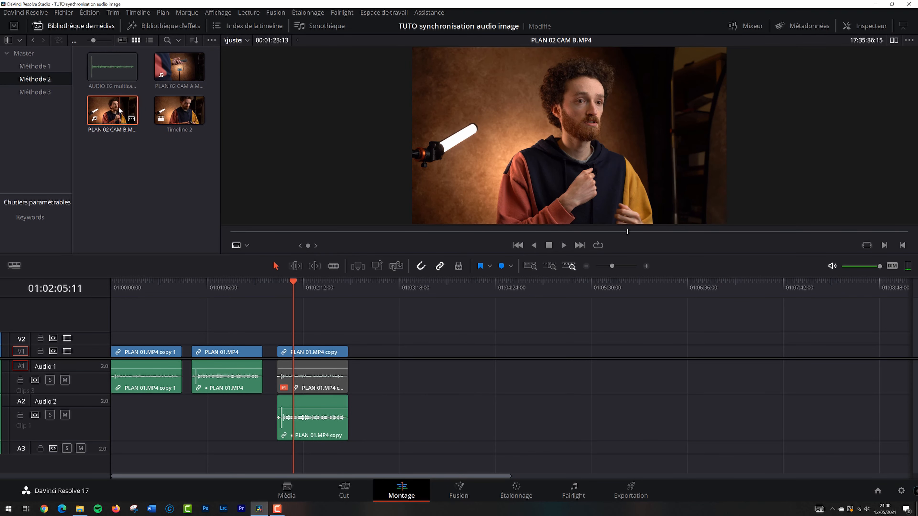
pyautogui.rightClick(123, 117)
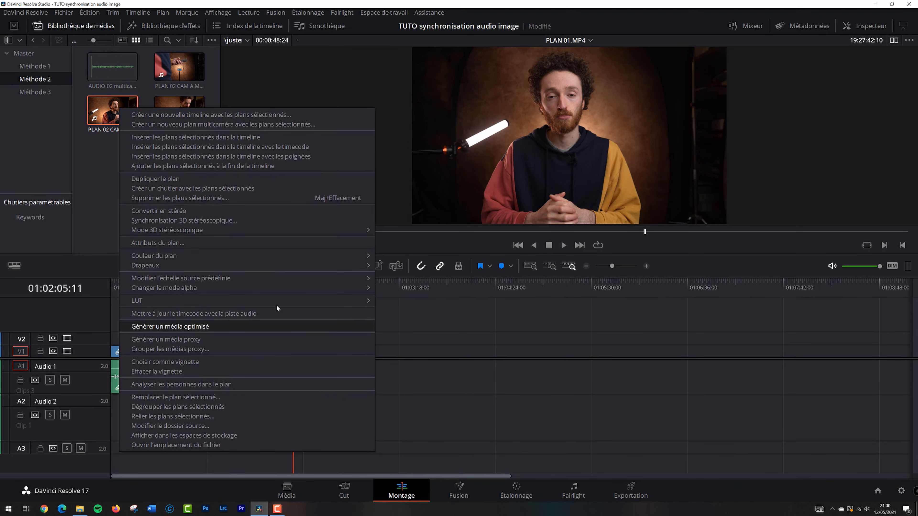
pyautogui.click(39, 90)
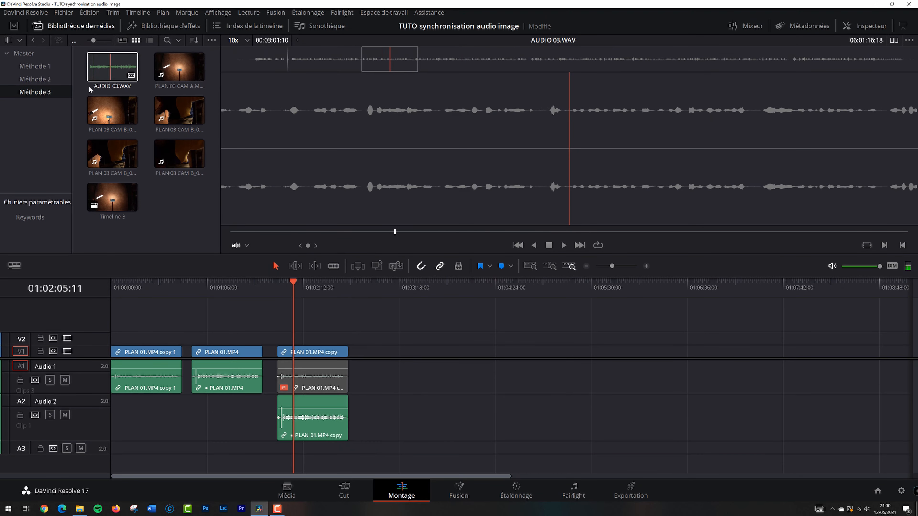
pyautogui.click(51, 80)
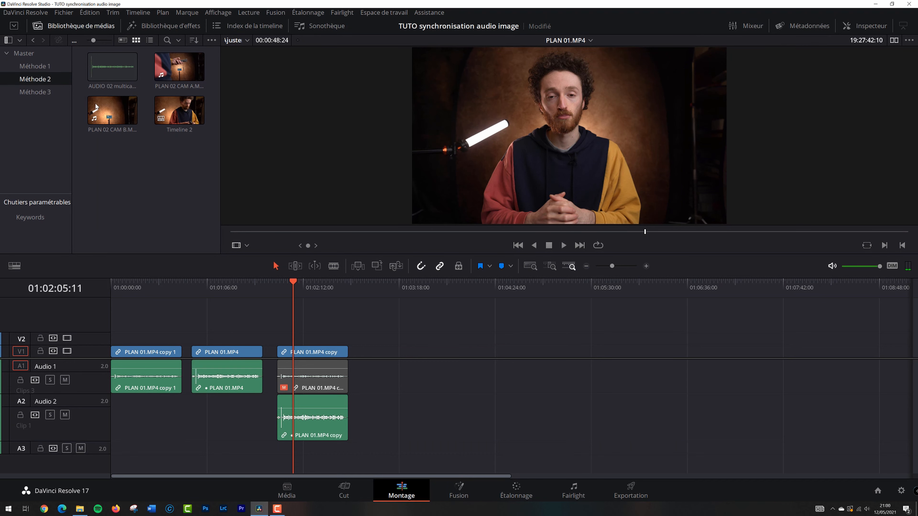
pyautogui.moveTo(130, 142); pyautogui.dragTo(197, 57)
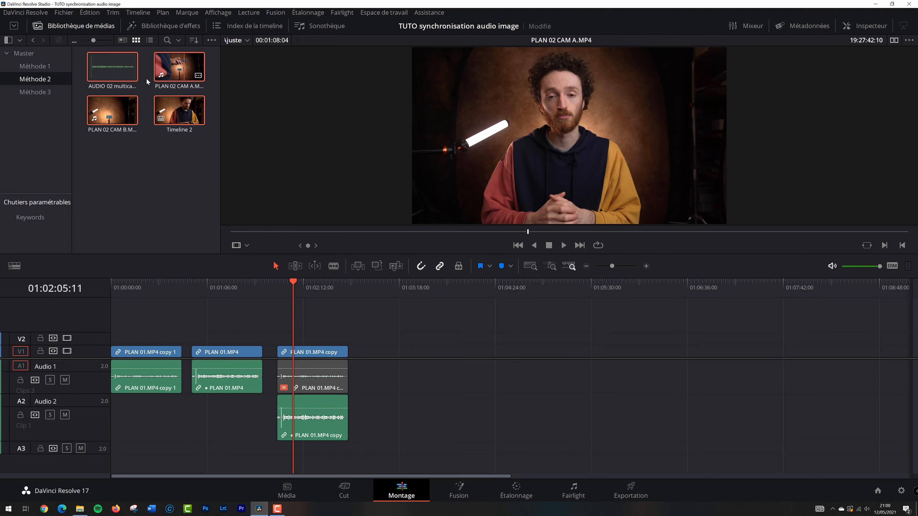